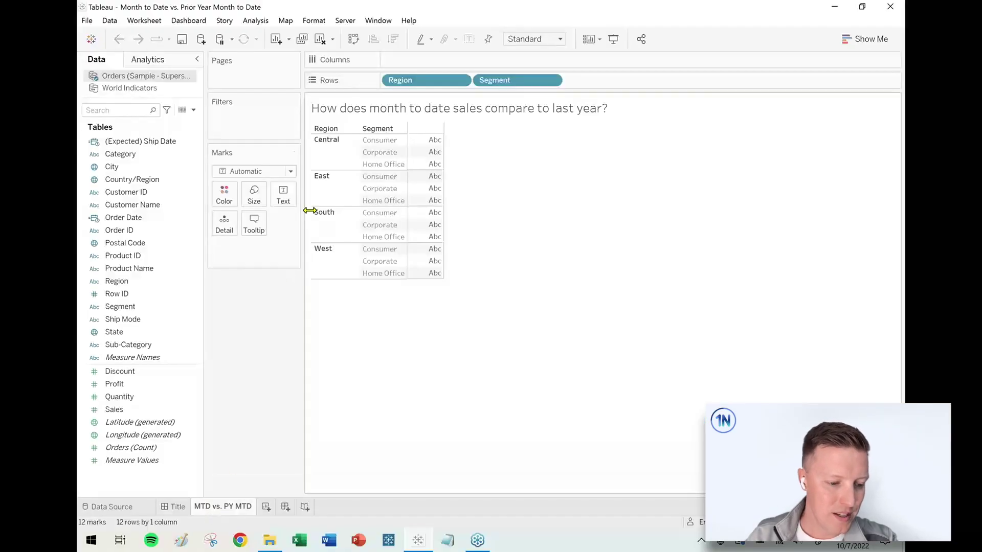
# Add a new blank worksheet, Sheet 2, next to the MTD vs. PY MTD sheet.
pyautogui.click(266, 508)
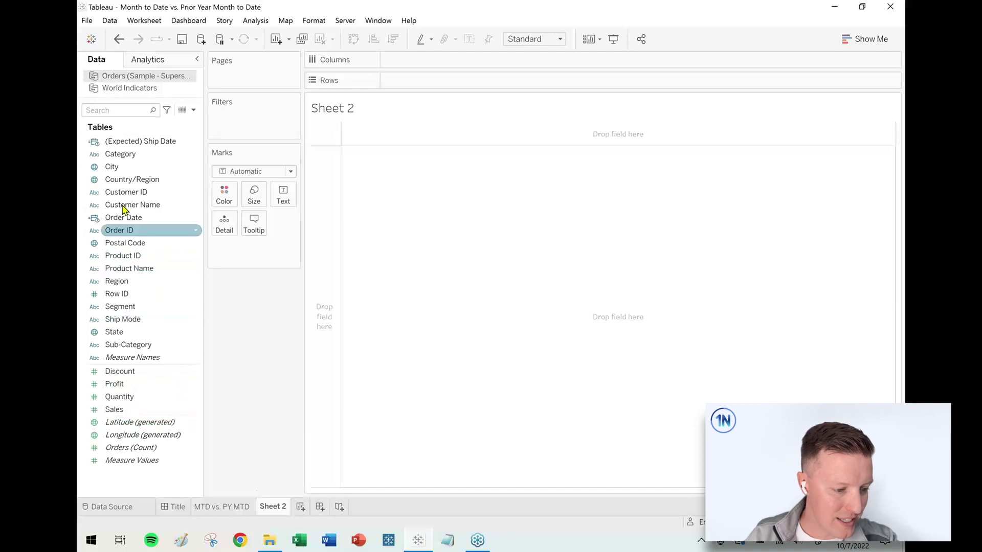
# Put Order Date on Rows as exact MDY dates, October 2018 through October 7, 2022.
pyautogui.moveTo(117, 220); pyautogui.dragTo(330, 253)
pyautogui.click(508, 499)
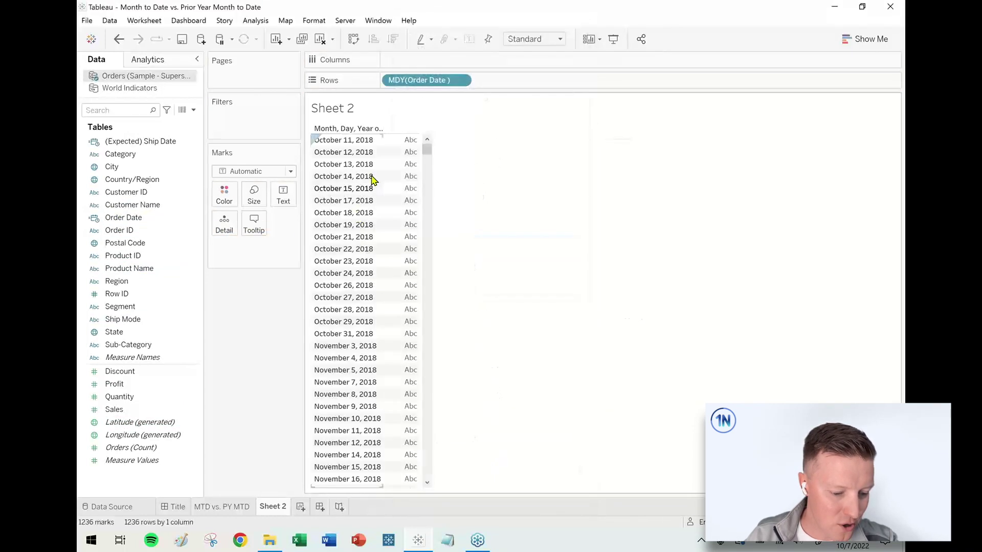
pyautogui.moveTo(428, 146); pyautogui.dragTo(447, 480)
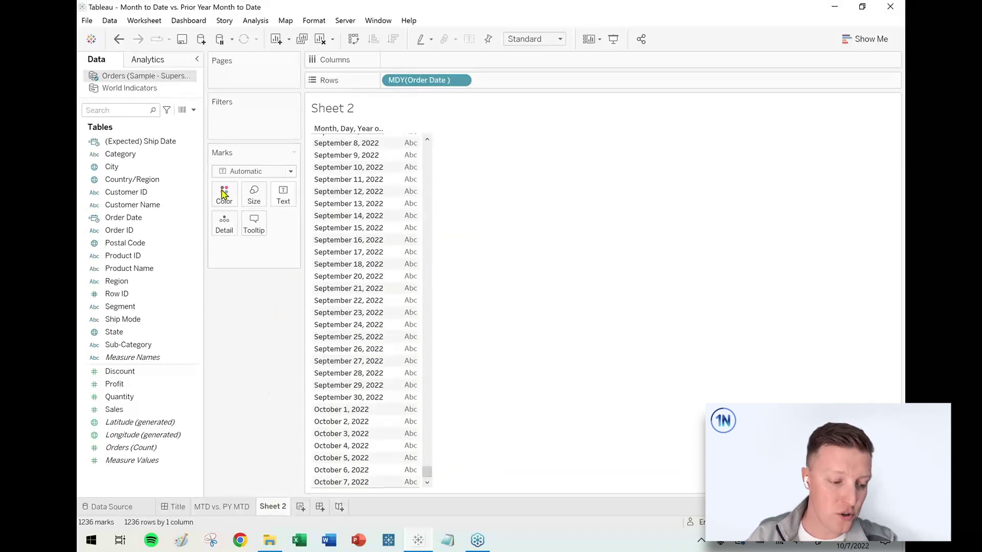
# Start a new calculated field named MTD Sales.
pyautogui.click(194, 110)
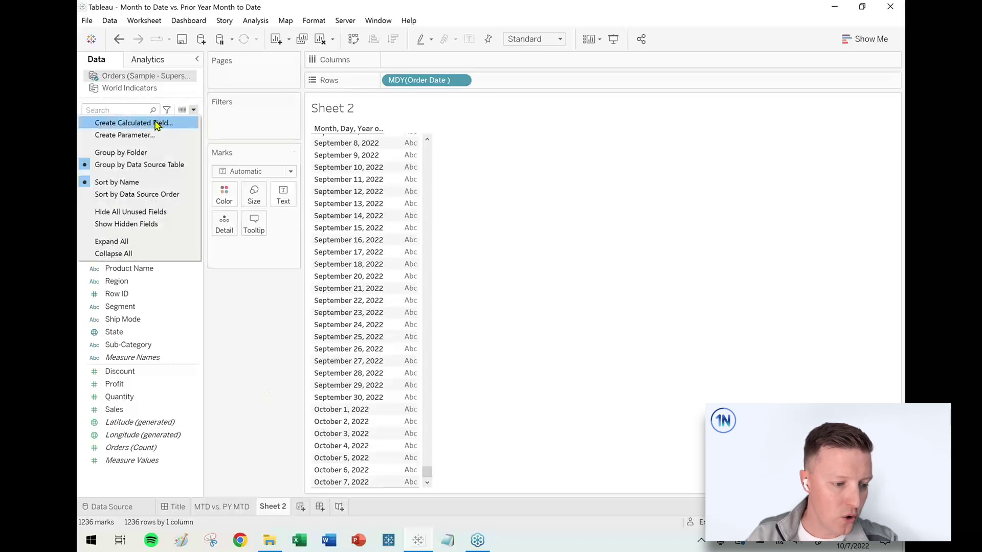
pyautogui.click(157, 124)
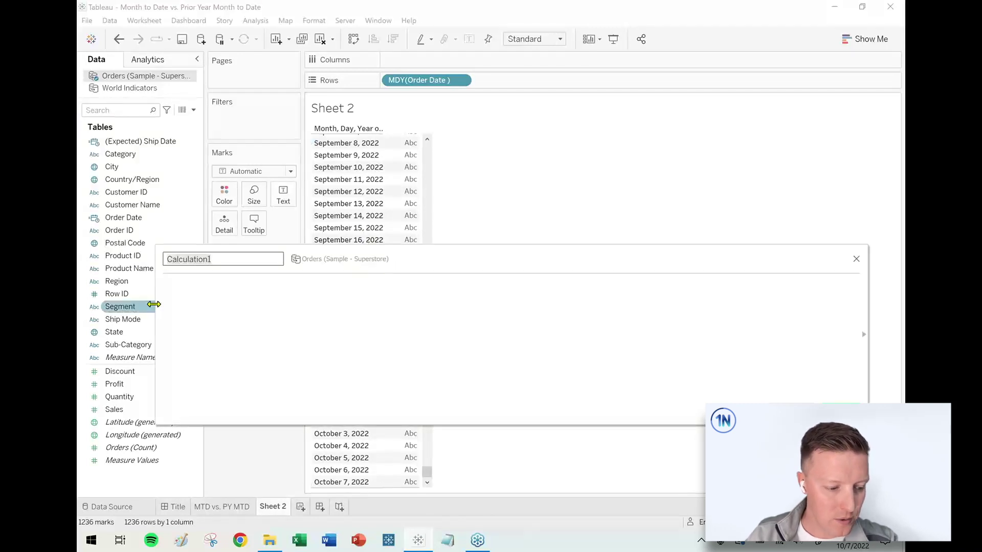
pyautogui.moveTo(154, 304); pyautogui.dragTo(408, 307)
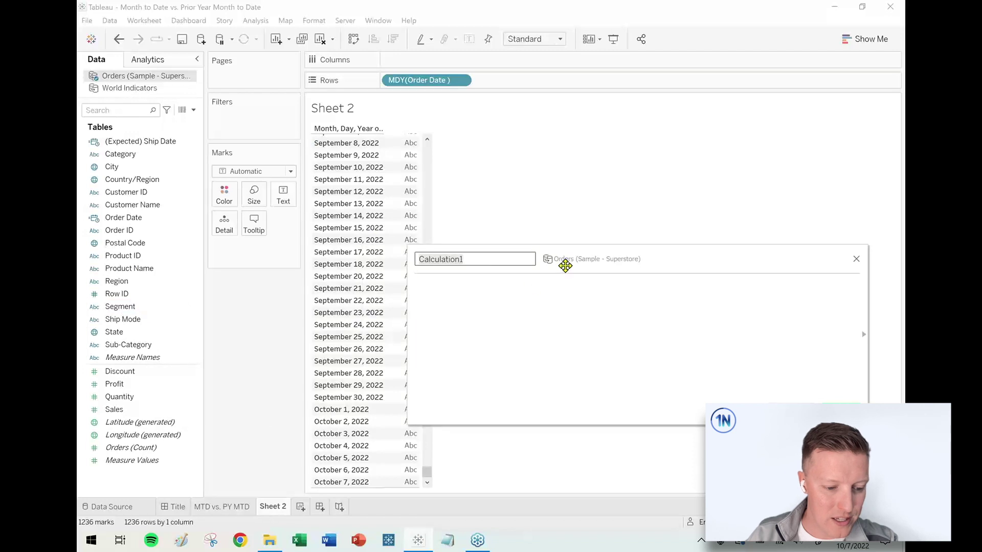
pyautogui.moveTo(565, 266)
pyautogui.mouseDown()
pyautogui.moveTo(576, 257)
pyautogui.moveTo(559, 255)
pyautogui.mouseUp()
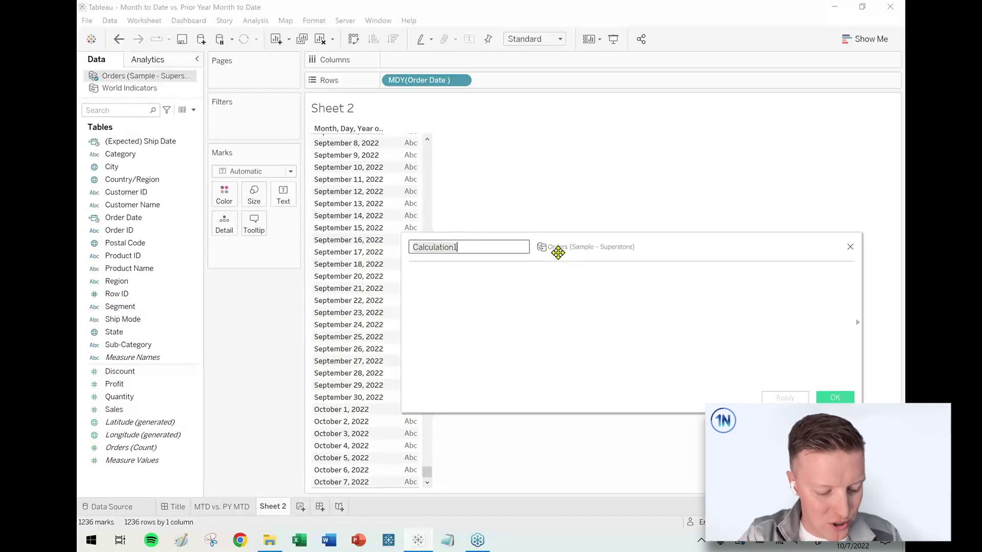
pyautogui.write('MTD Sales')
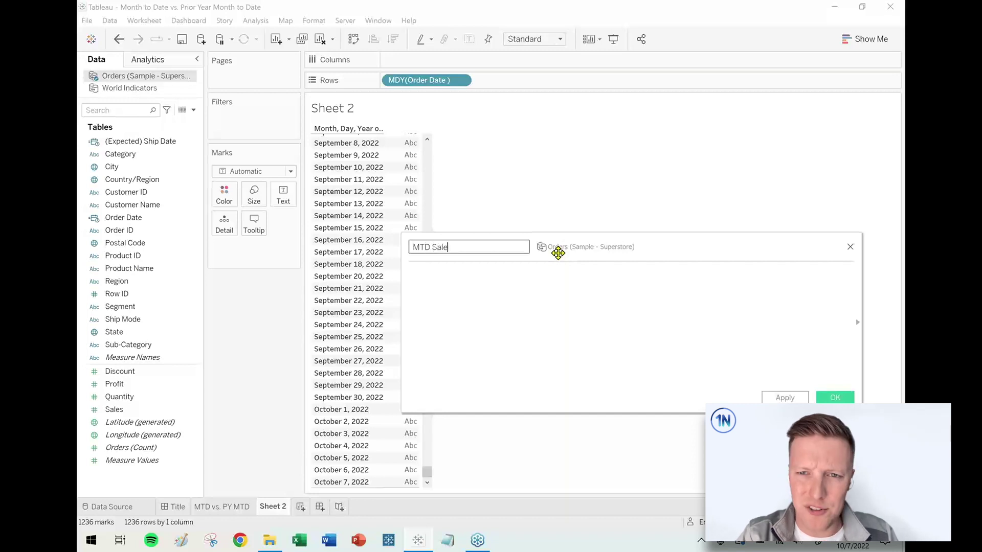
pyautogui.click(562, 277)
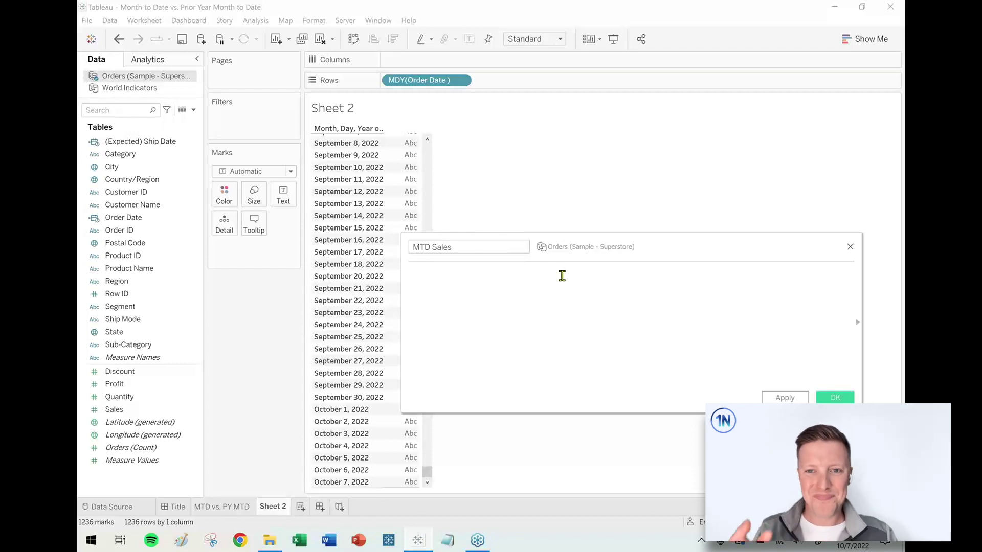
# Begin its formula with IF DATEDIFF('month',[Order Date],TODAY()).
pyautogui.write('IF')
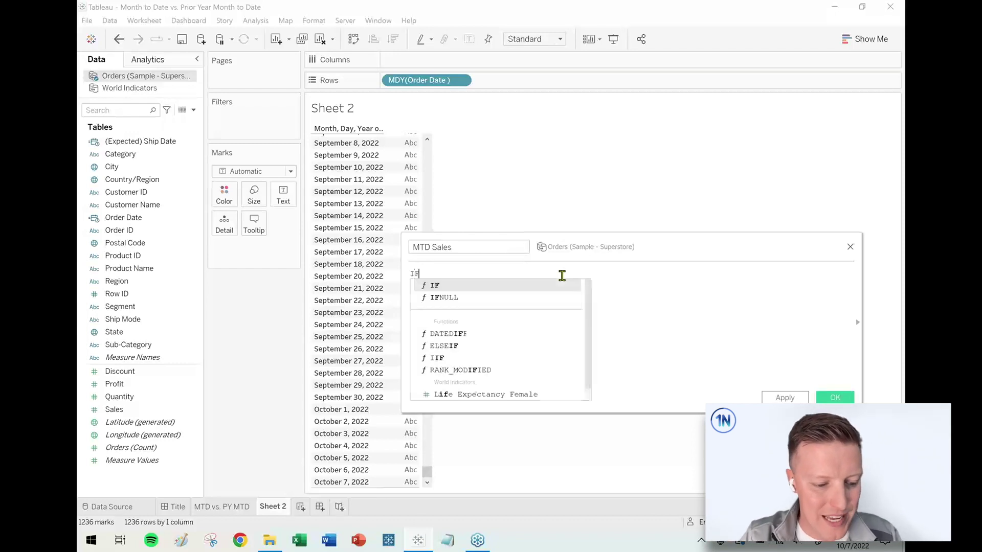
pyautogui.write(' DATEDIFF(')
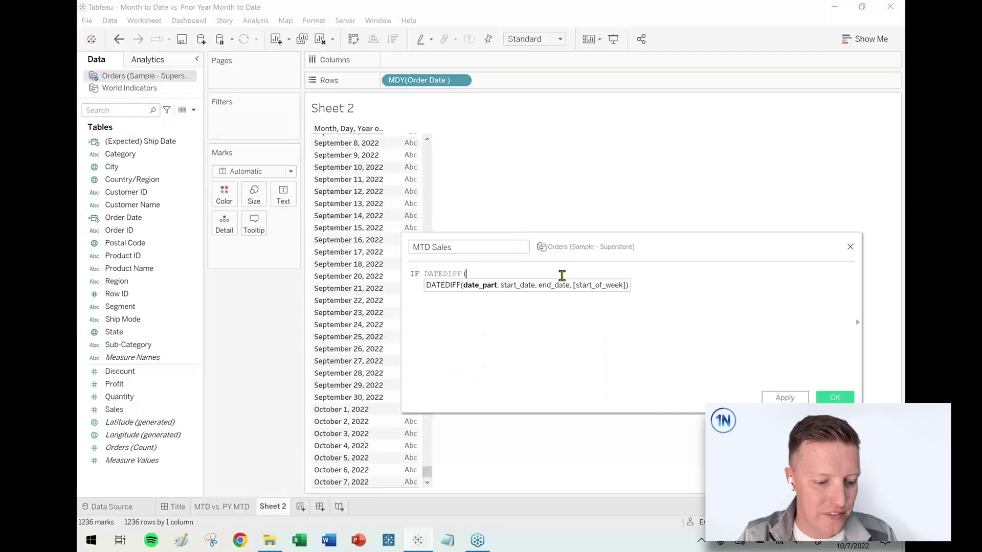
pyautogui.write("'d")
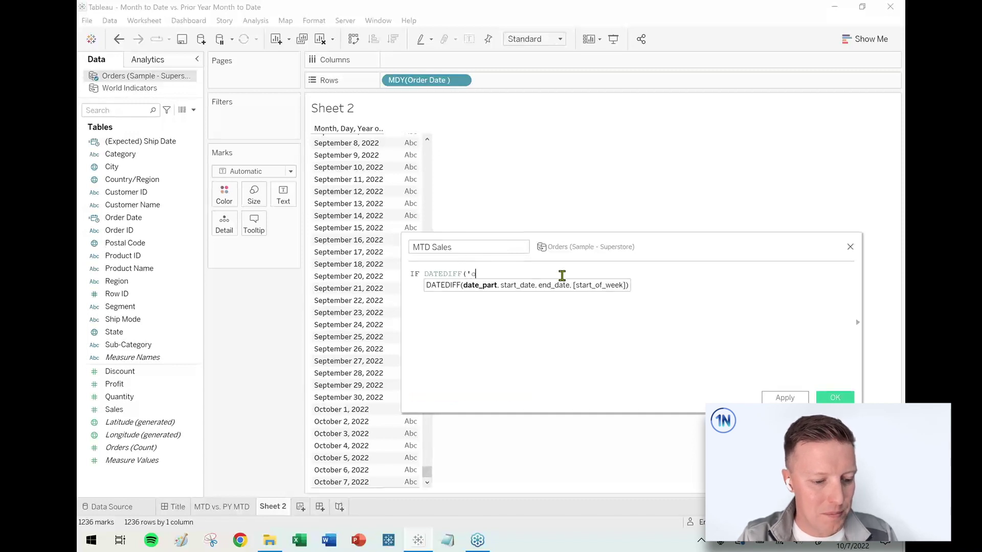
pyautogui.press('BackSpace')
pyautogui.write('month')
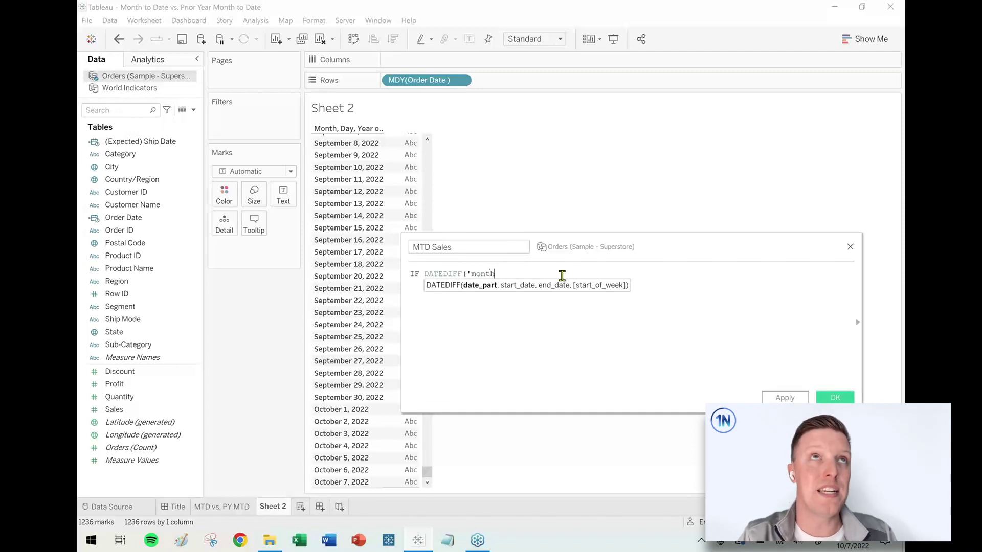
pyautogui.write("',")
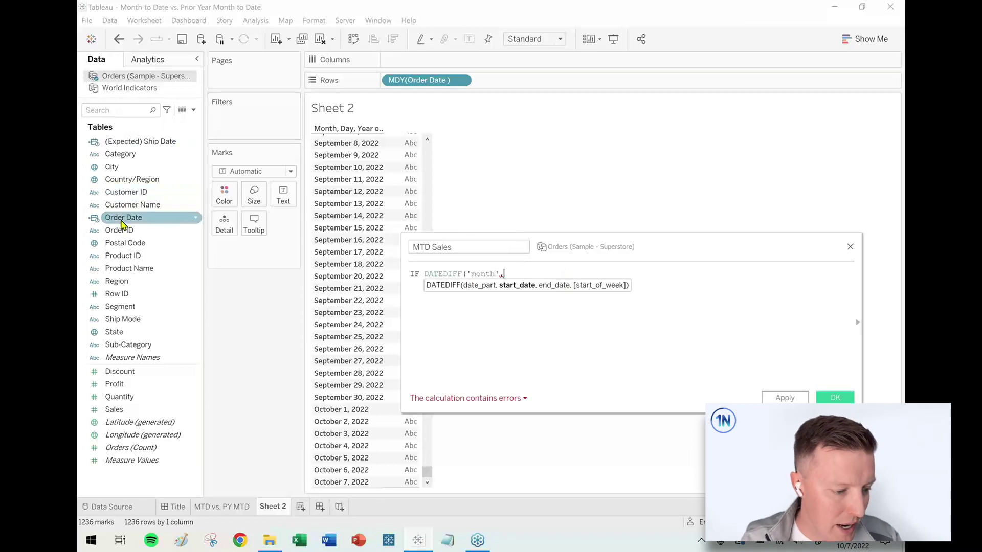
pyautogui.moveTo(123, 218); pyautogui.dragTo(540, 325)
pyautogui.write(',to')
pyautogui.press('Return')
pyautogui.write('))')
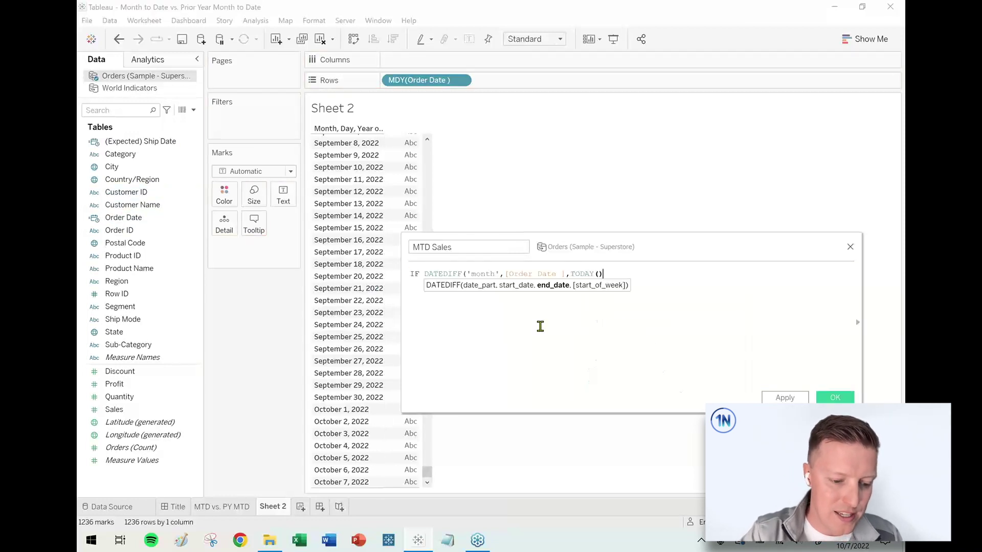
pyautogui.scroll(3, 520, 298)
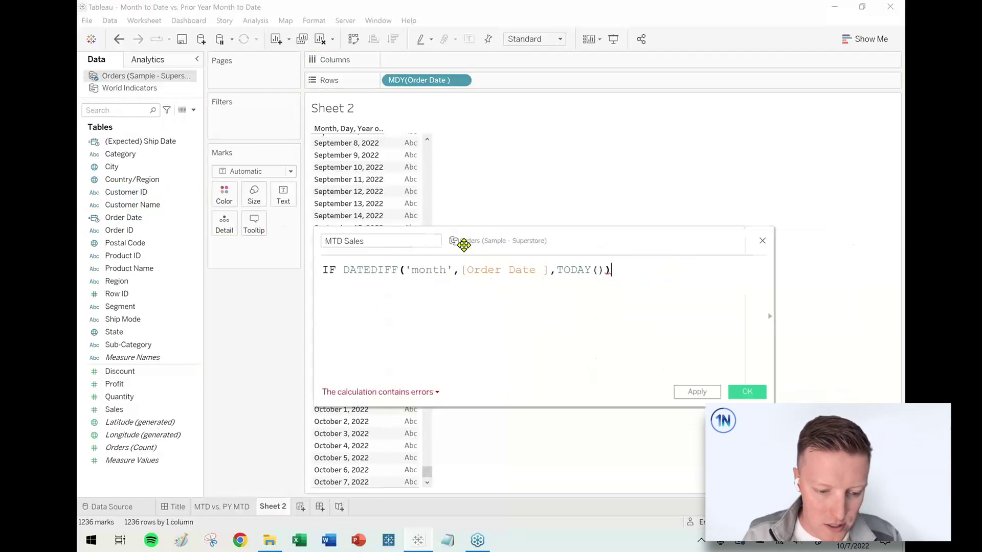
pyautogui.moveTo(582, 251); pyautogui.dragTo(464, 245)
# Finish the formula with = 0 THEN [Sales] END.
pyautogui.write('= -0')
pyautogui.press('BackSpace')
pyautogui.press('BackSpace')
pyautogui.write('0 THEN sa')
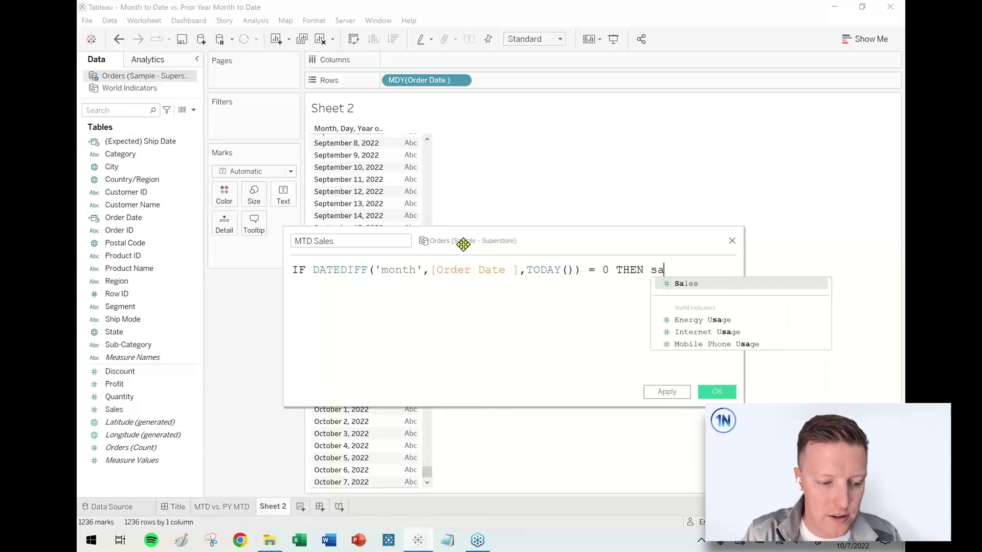
pyautogui.press('Return')
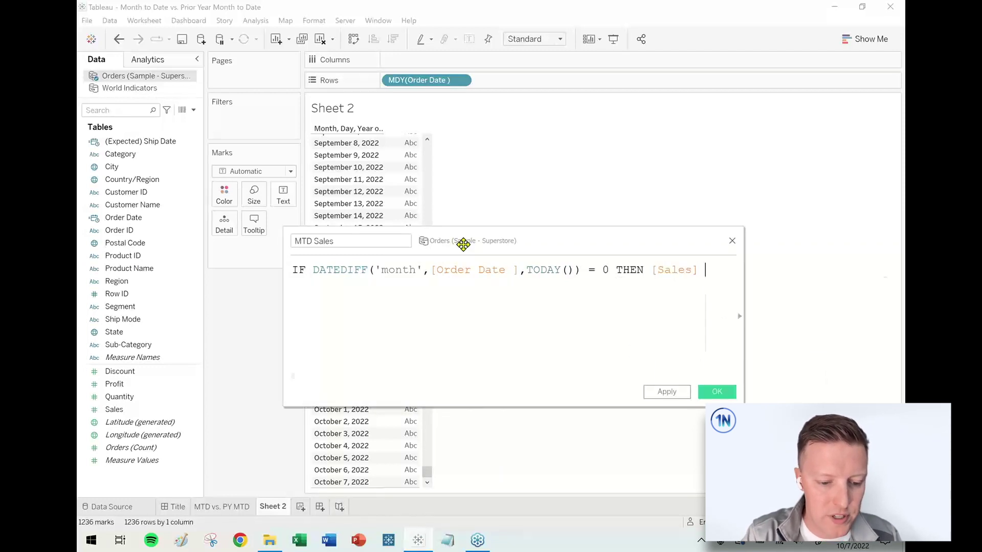
pyautogui.write('END')
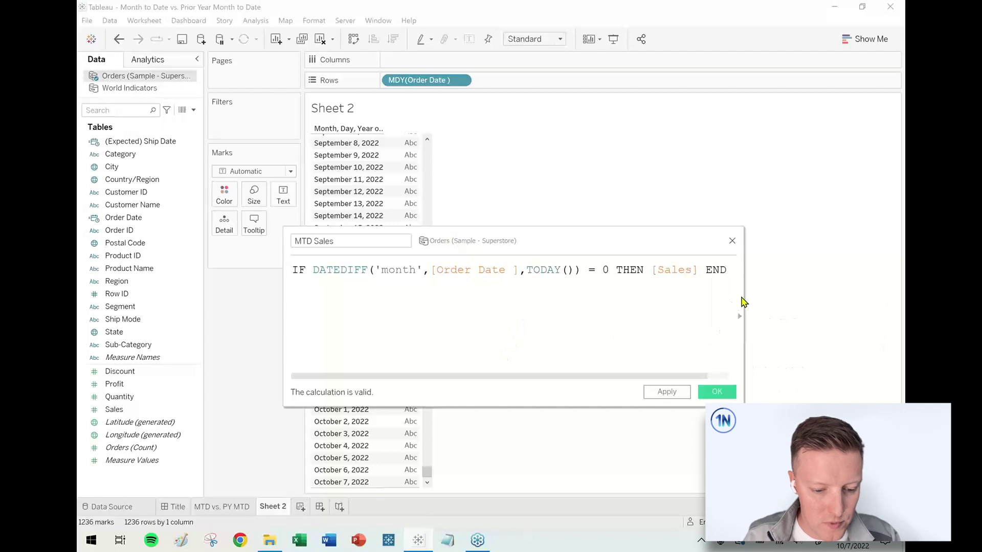
pyautogui.moveTo(743, 294); pyautogui.dragTo(773, 302)
pyautogui.moveTo(612, 237); pyautogui.dragTo(584, 230)
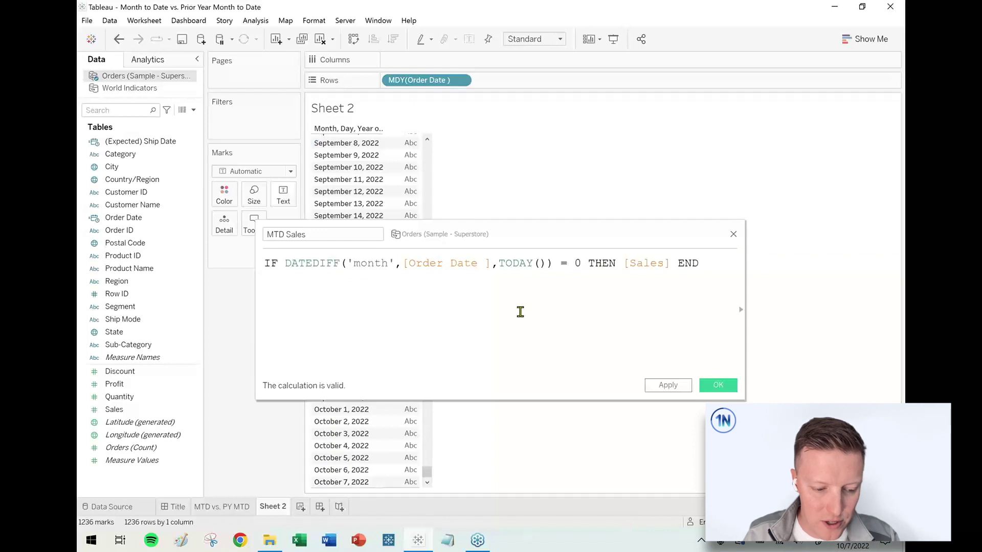
pyautogui.click(676, 264)
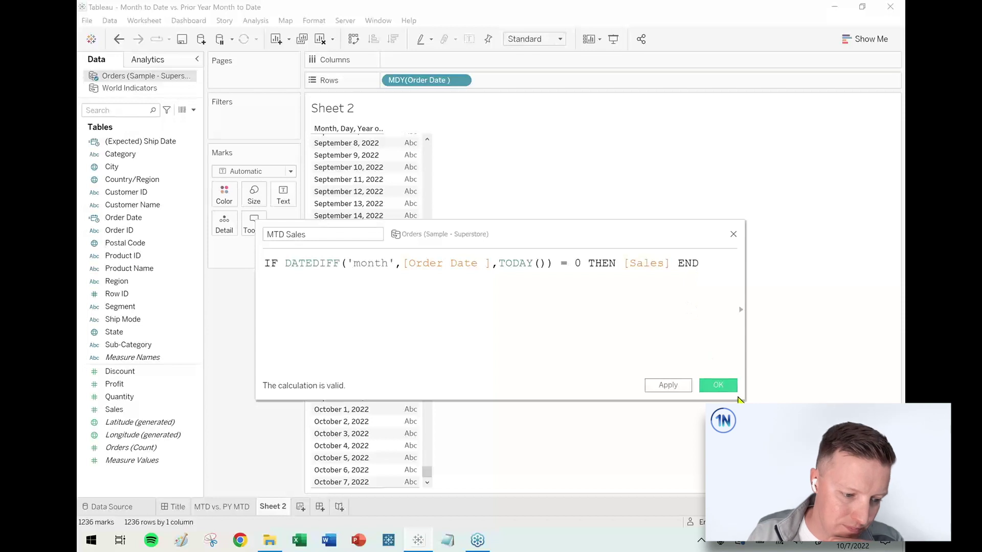
# Save MTD Sales and show it as text per date, with values only for October 1–7, 2022.
pyautogui.click(718, 386)
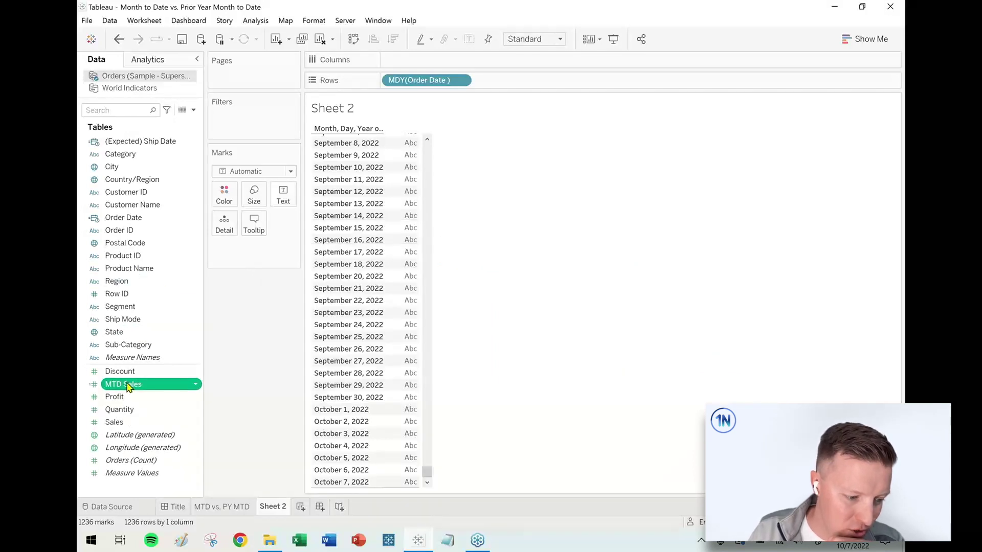
pyautogui.moveTo(122, 390); pyautogui.dragTo(285, 202)
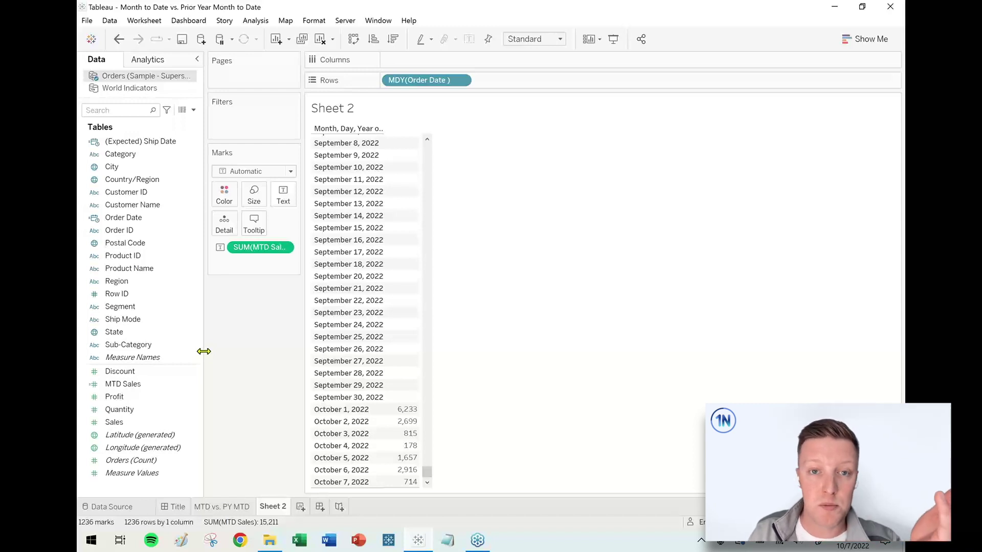
# Duplicate the MTD Sales calculation and open the copy for editing.
pyautogui.click(148, 397)
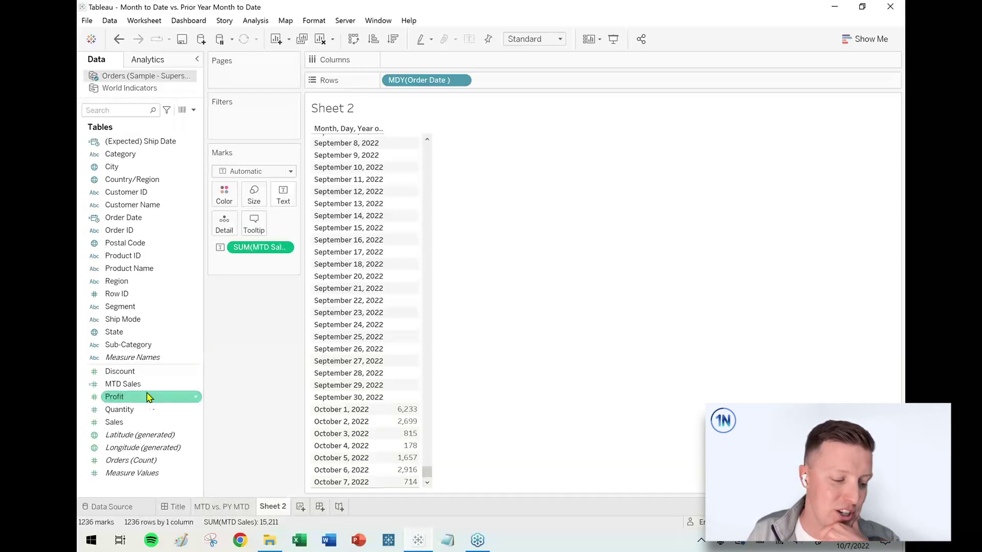
pyautogui.click(146, 388)
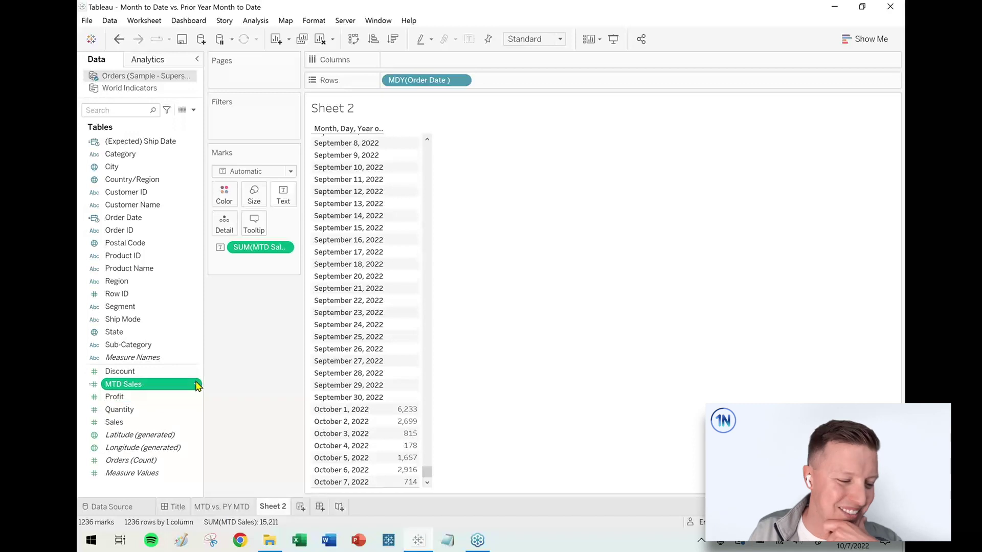
pyautogui.rightClick(197, 386)
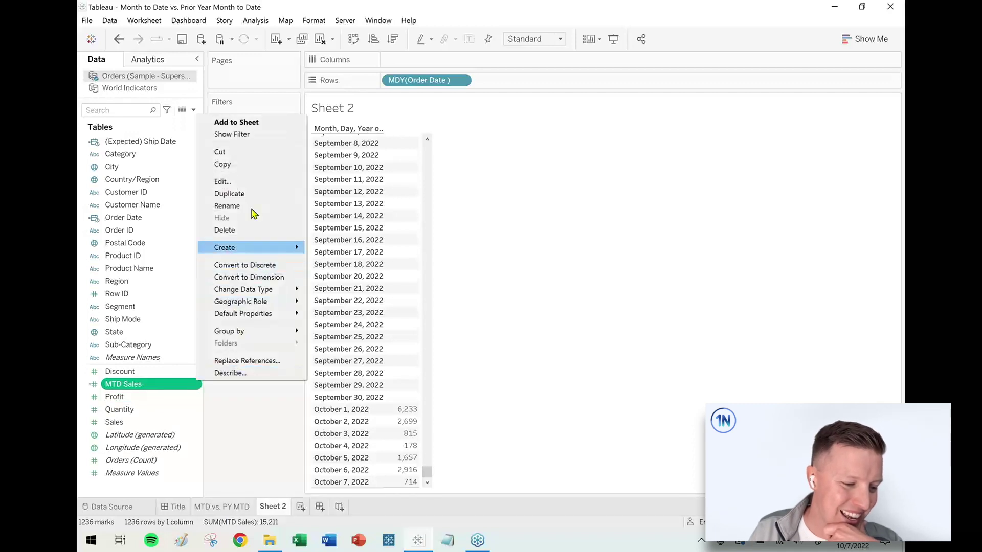
pyautogui.click(247, 194)
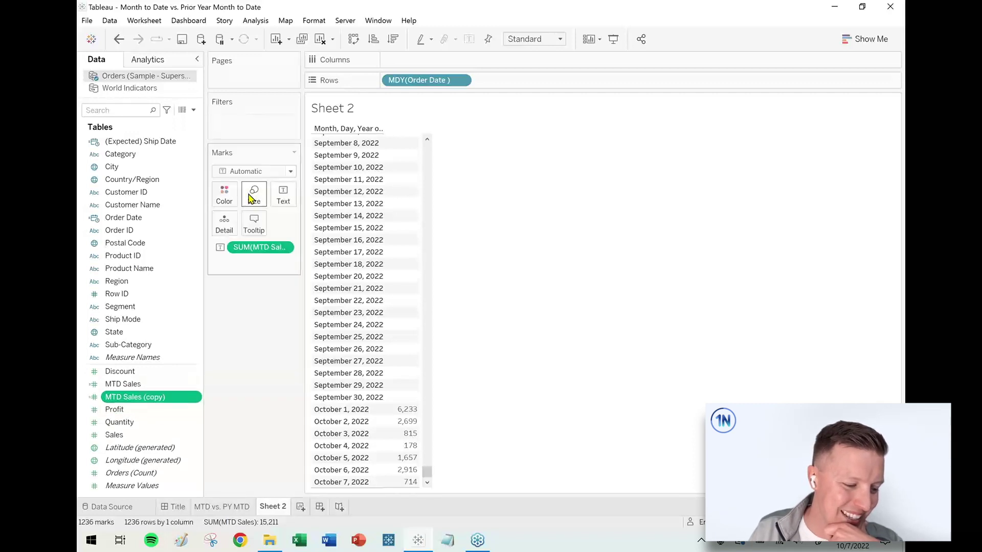
pyautogui.rightClick(159, 404)
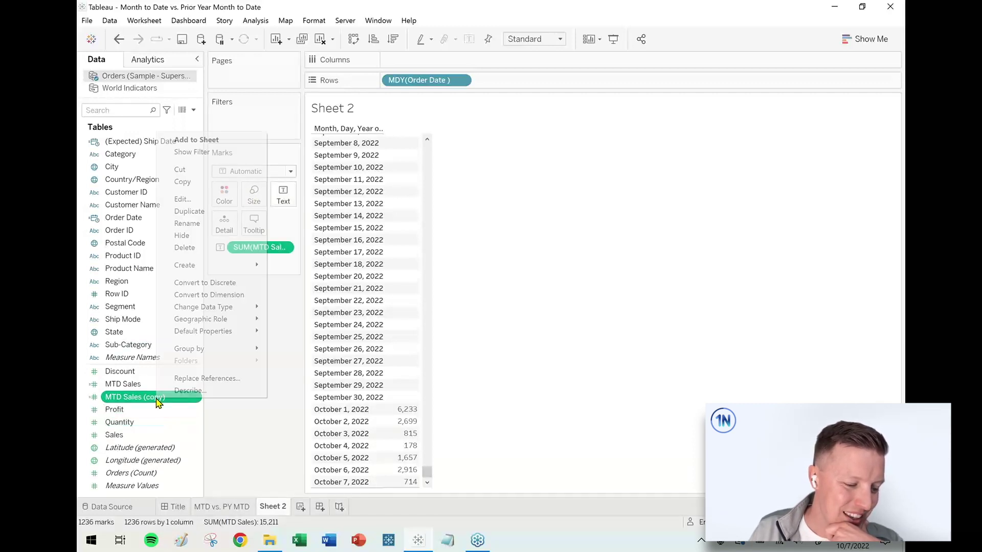
pyautogui.click(210, 200)
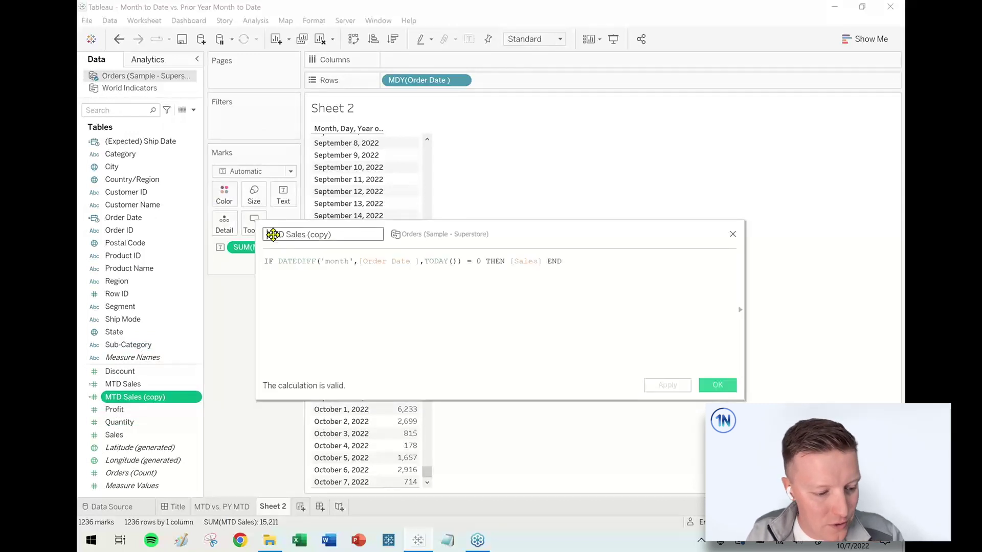
# Rename the copied calculation to PY MTD Sales.
pyautogui.click(273, 235)
pyautogui.write('PY')
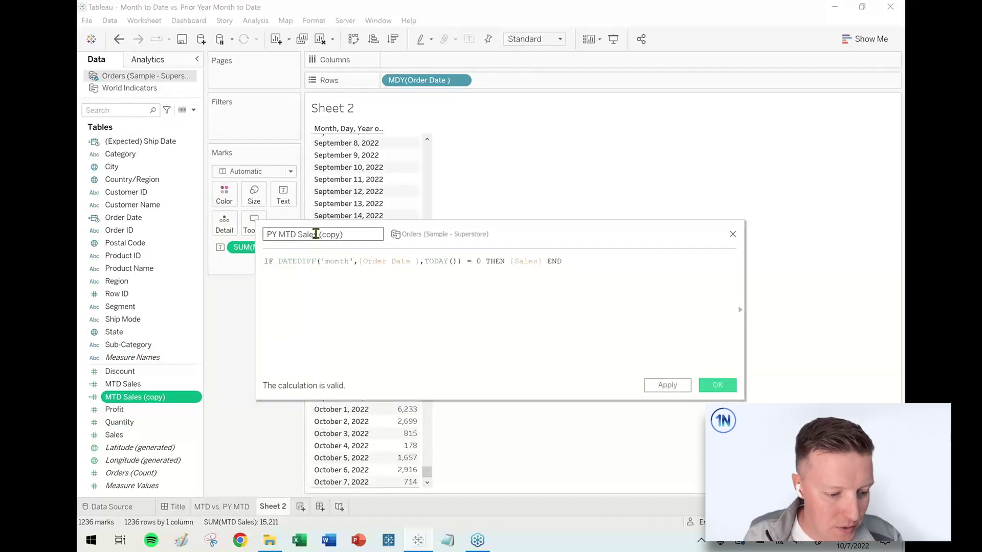
pyautogui.moveTo(321, 234); pyautogui.dragTo(411, 239)
pyautogui.press('BackSpace')
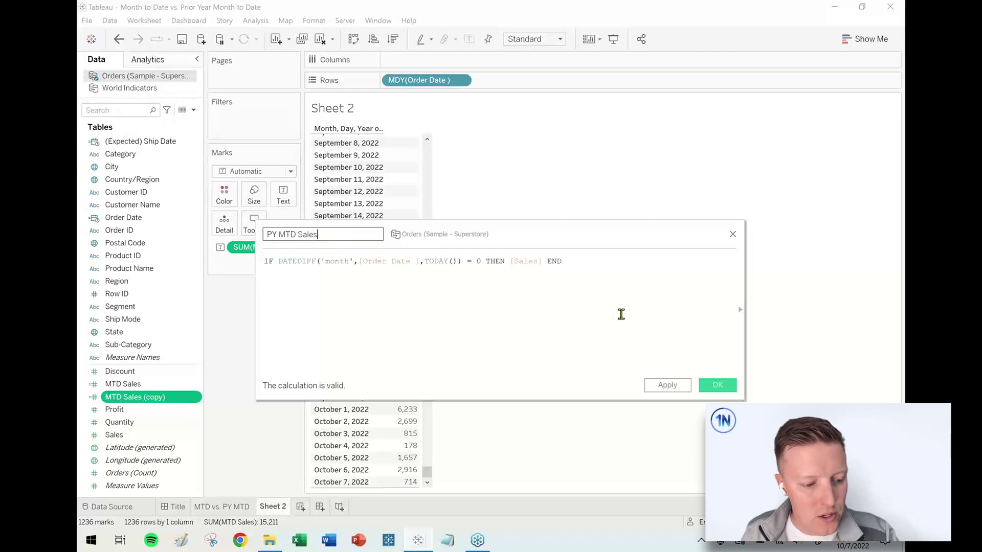
pyautogui.scroll(2, 622, 314)
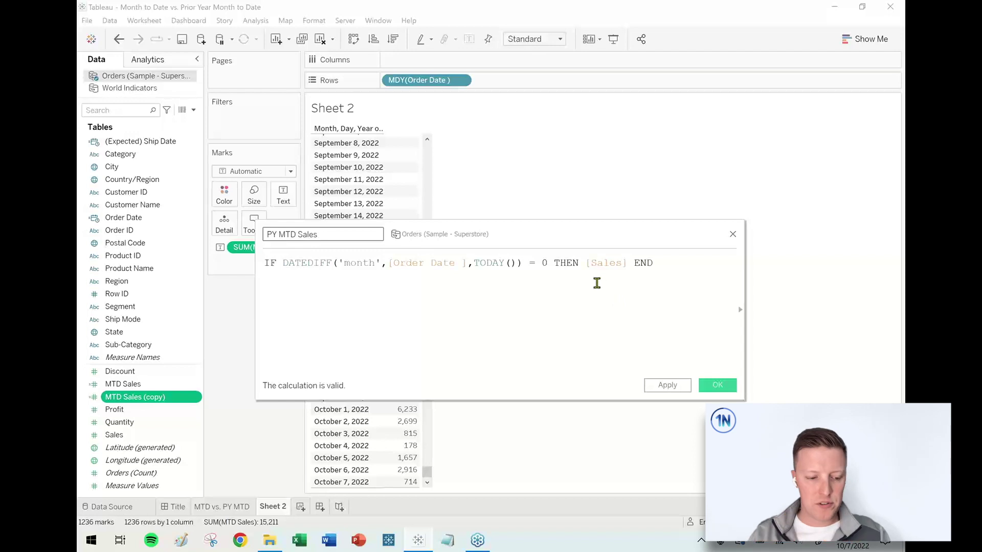
# Change the month offset in the DATEDIFF condition from 0 to 12.
pyautogui.moveTo(282, 263); pyautogui.dragTo(548, 274)
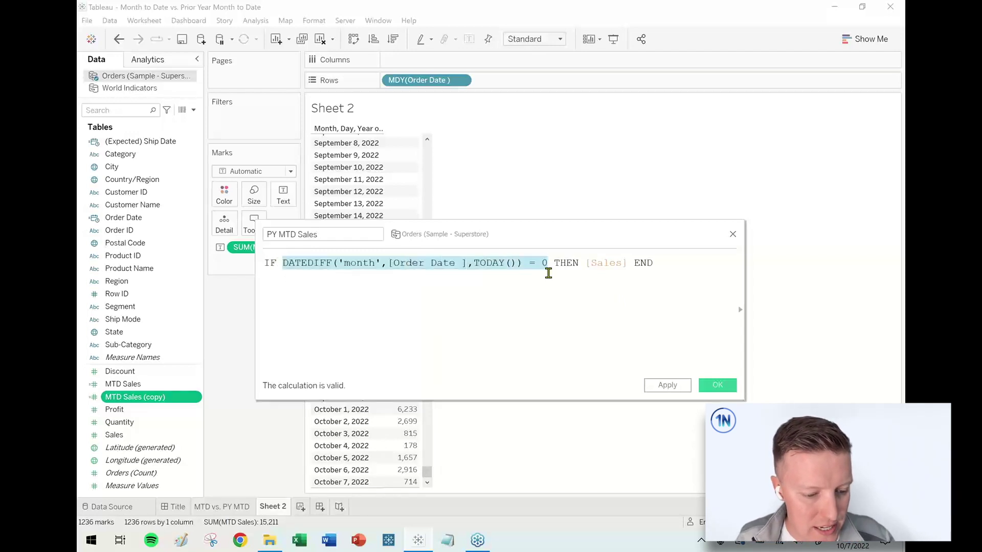
pyautogui.click(555, 293)
pyautogui.click(548, 262)
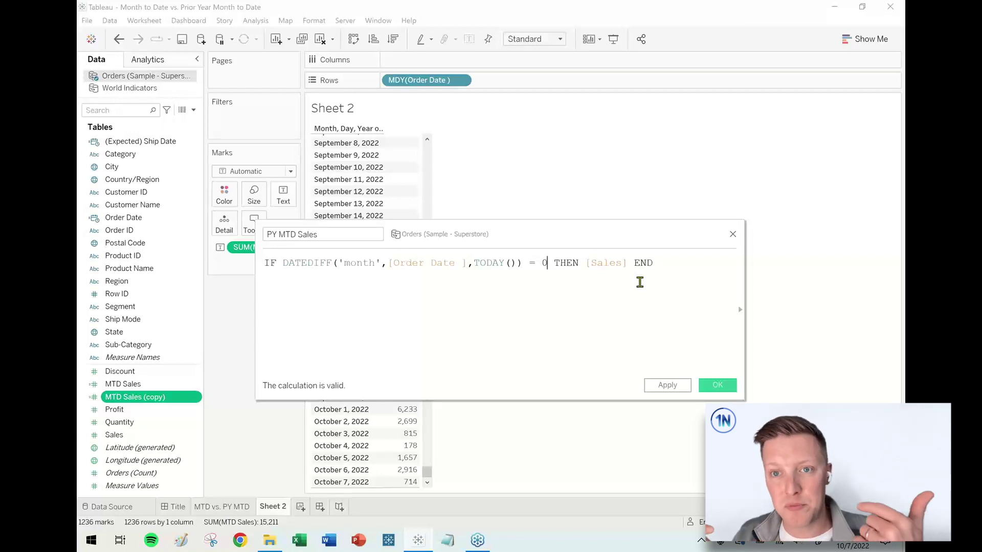
pyautogui.press('BackSpace')
pyautogui.write('1')
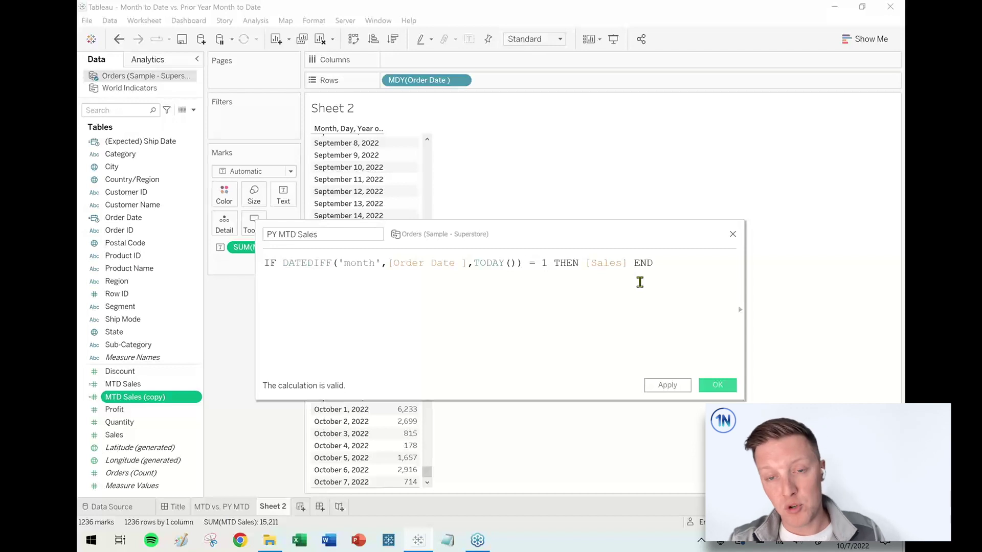
pyautogui.write('2')
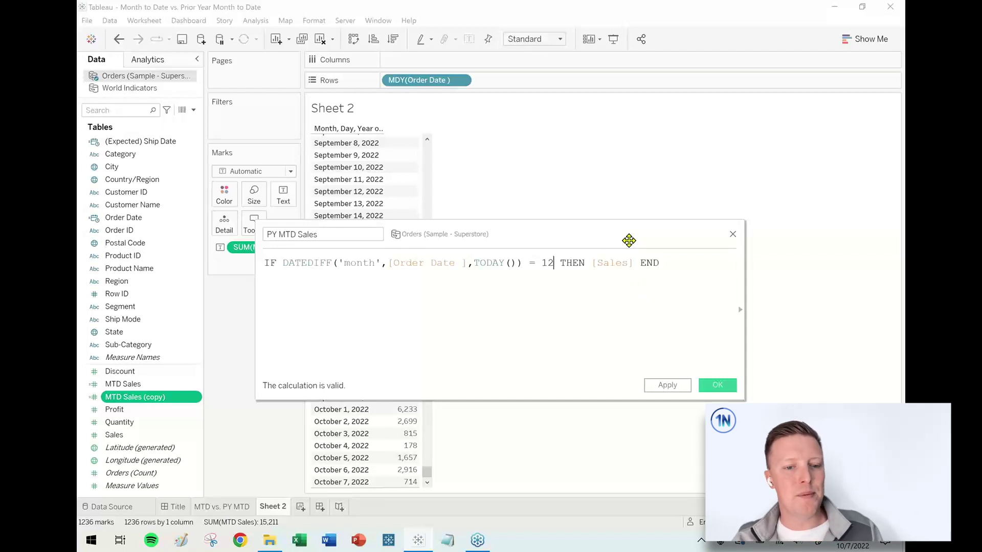
# Add the condition AND DAY([Order Date]) <= DAY(TODAY()) on its own line.
pyautogui.click(659, 262)
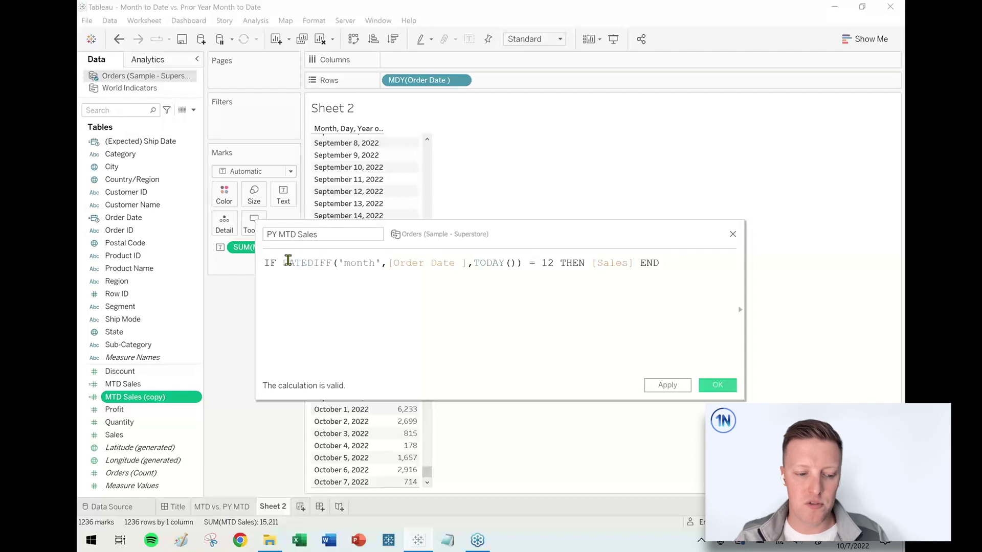
pyautogui.click(560, 264)
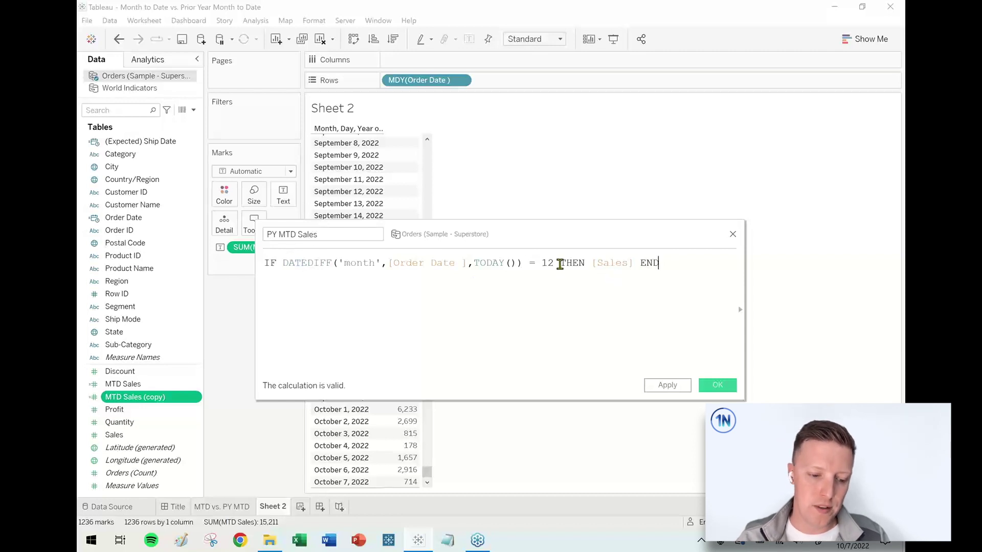
pyautogui.press('BackSpace')
pyautogui.press('Return')
pyautogui.press('Return')
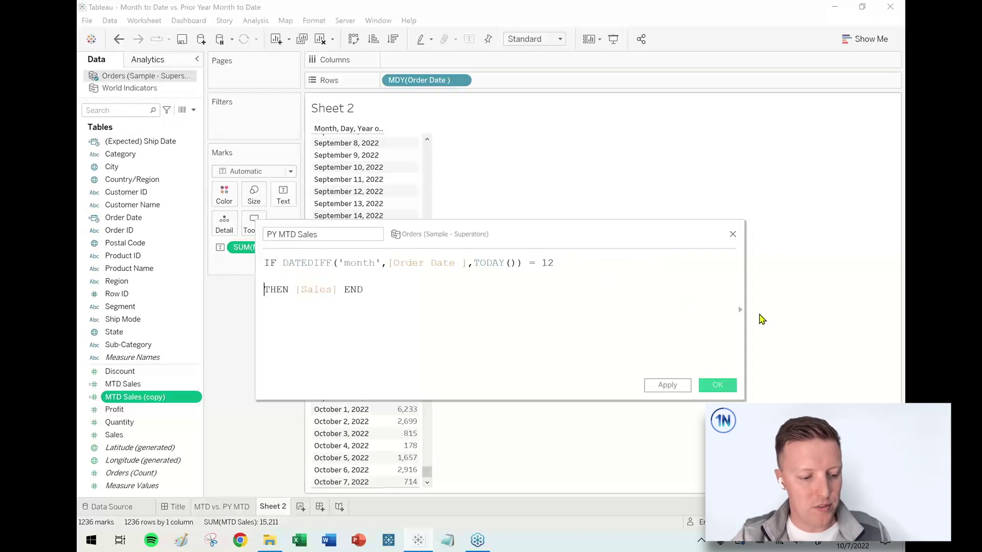
pyautogui.press('Up')
pyautogui.write('AND D')
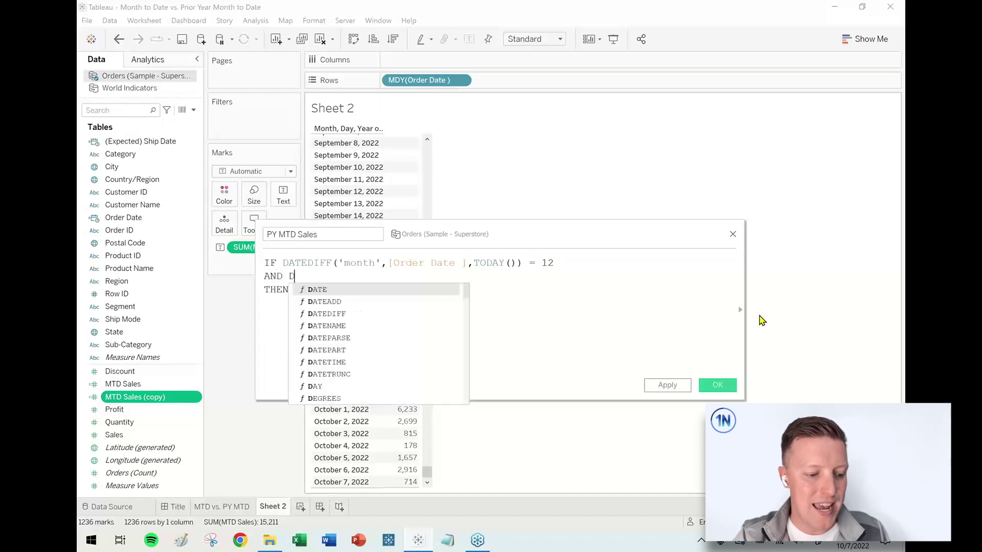
pyautogui.write('AY(ord')
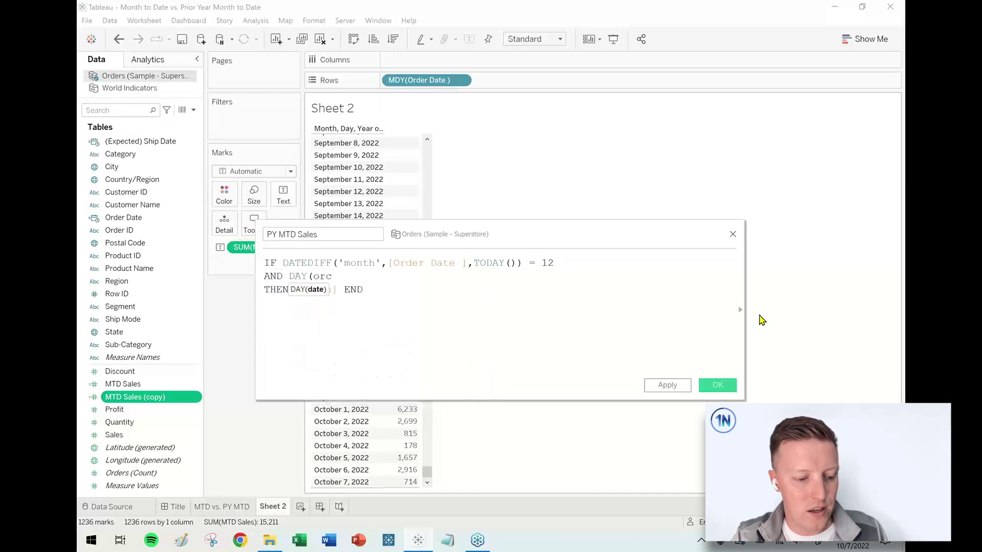
pyautogui.press('Return')
pyautogui.write(') ')
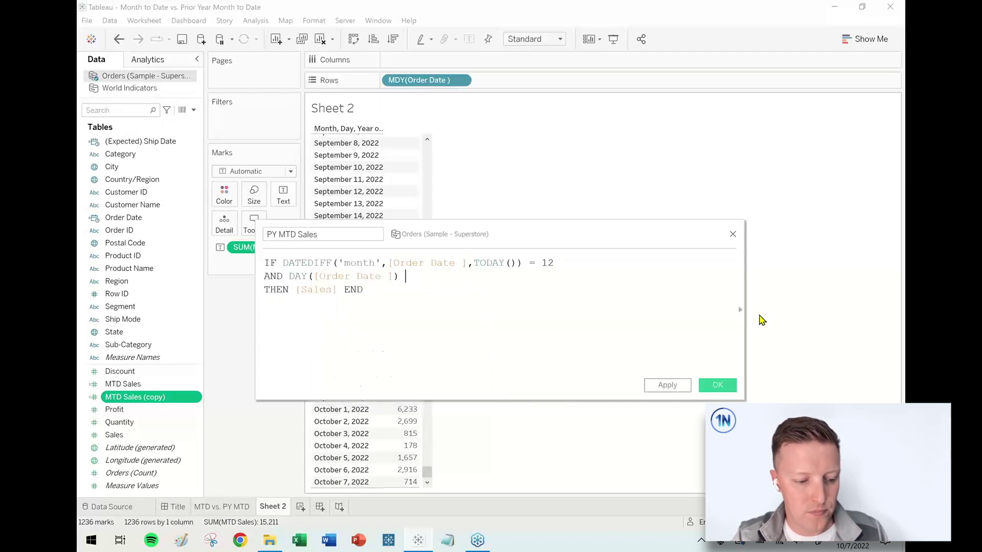
pyautogui.write('<= DAY(')
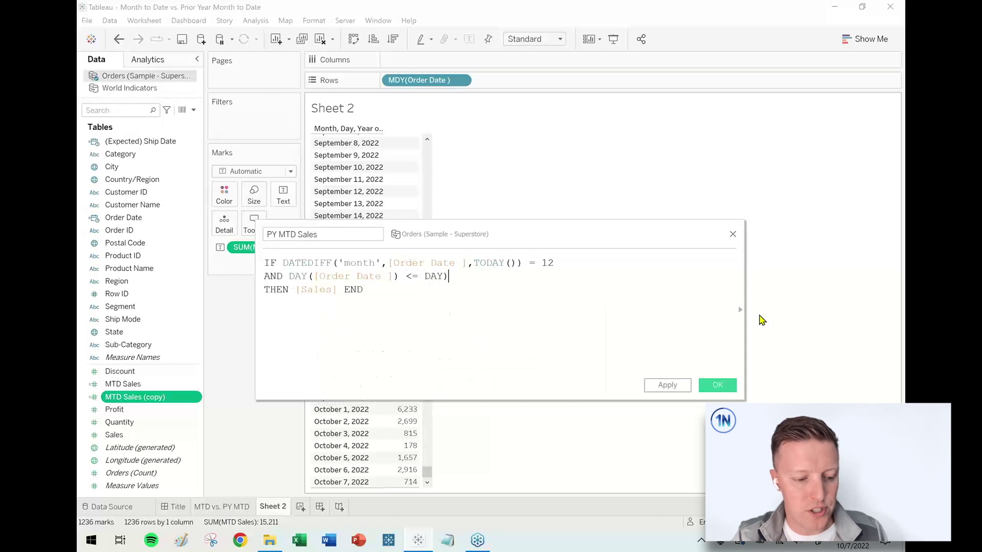
pyautogui.write('tod')
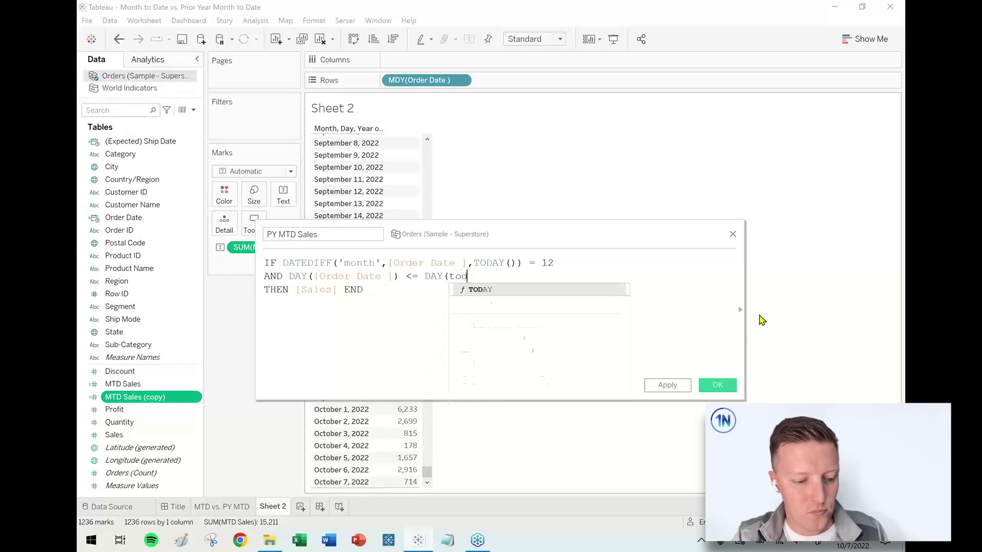
pyautogui.press('Return')
pyautogui.write('))')
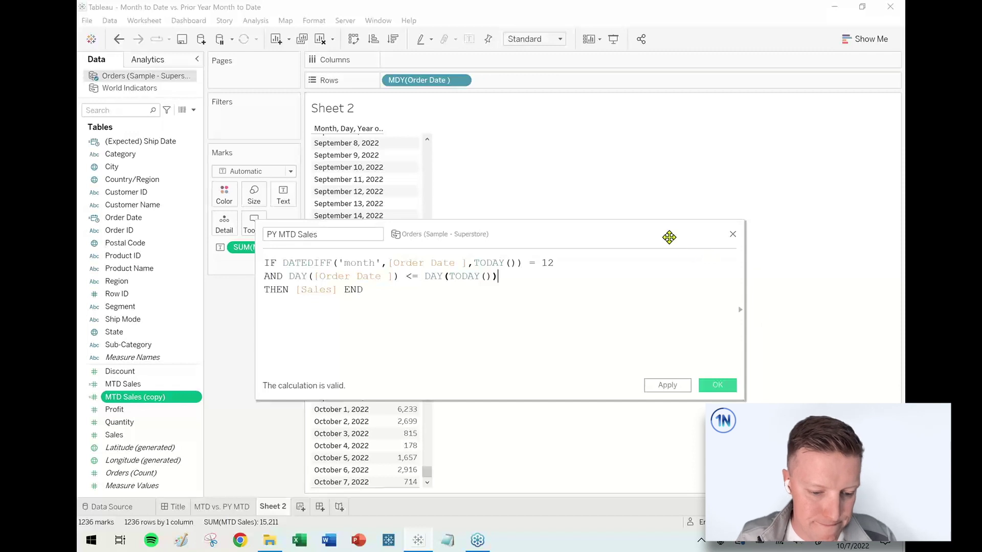
# Review the TODAY and DAY function help and the day condition, then save PY MTD Sales.
pyautogui.moveTo(667, 235); pyautogui.dragTo(619, 236)
pyautogui.moveTo(208, 318); pyautogui.dragTo(282, 318)
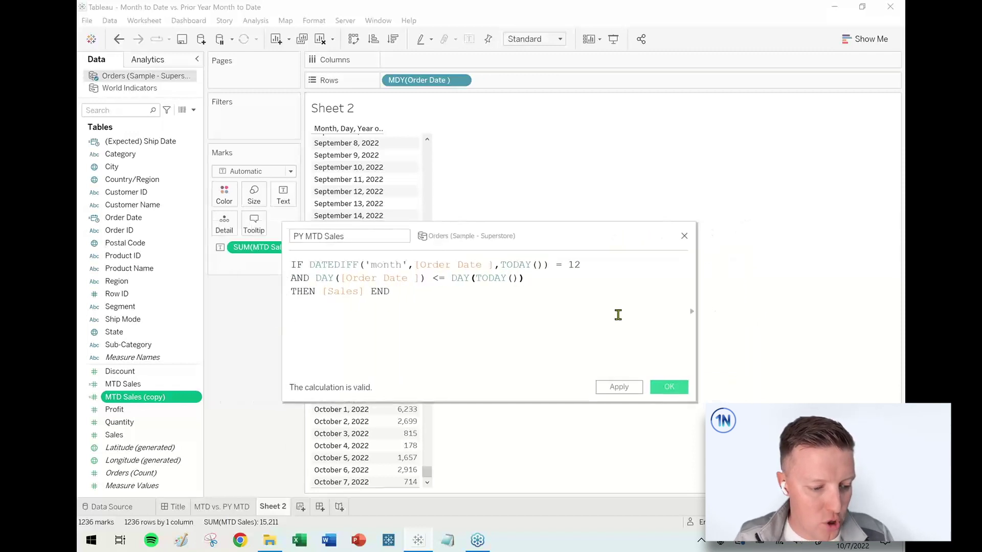
pyautogui.click(692, 310)
pyautogui.moveTo(609, 251); pyautogui.dragTo(466, 234)
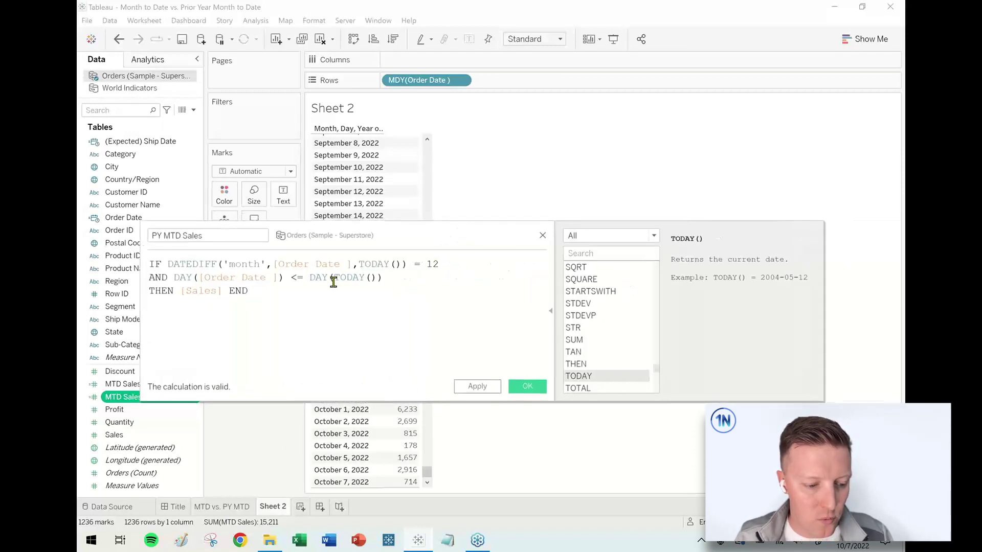
pyautogui.click(317, 280)
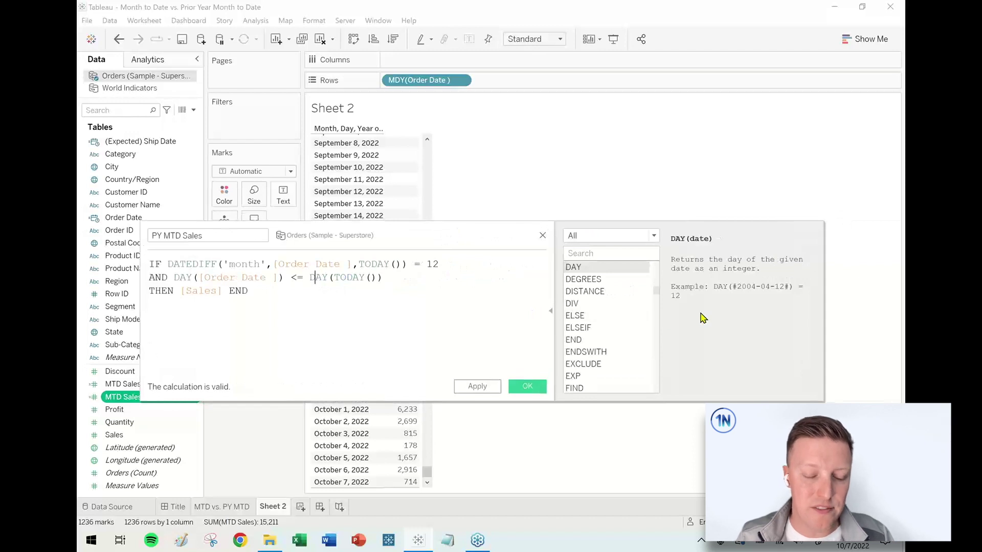
pyautogui.moveTo(704, 322); pyautogui.dragTo(680, 302)
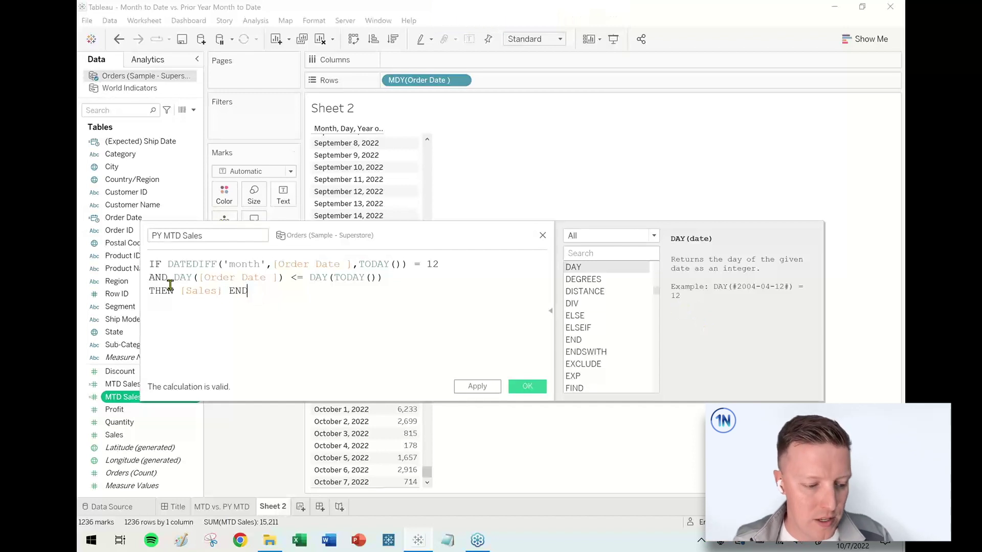
pyautogui.moveTo(174, 278); pyautogui.dragTo(286, 281)
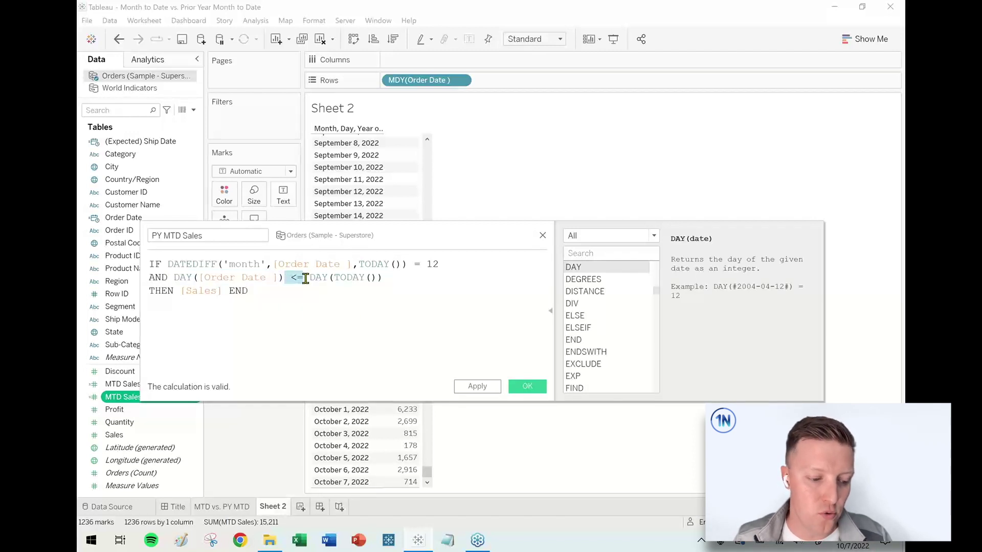
pyautogui.moveTo(308, 278); pyautogui.dragTo(398, 281)
pyautogui.click(408, 302)
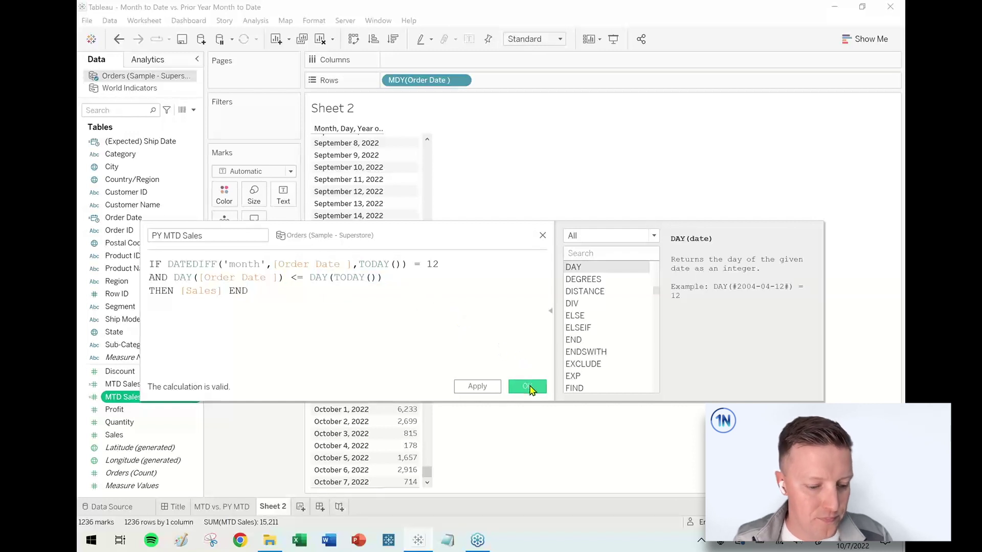
pyautogui.click(529, 388)
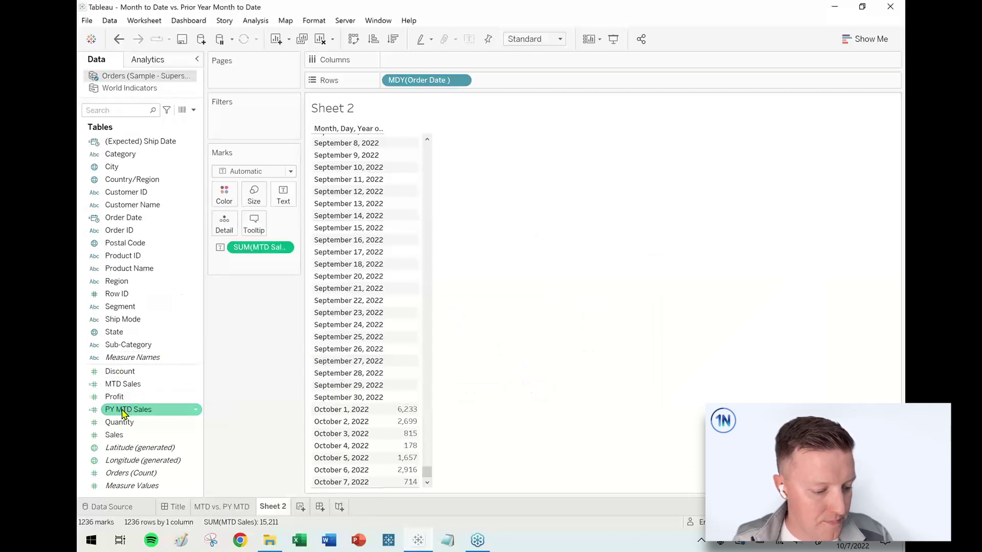
# Add PY MTD Sales to the table and check its October 1–7, 2021 values.
pyautogui.moveTo(123, 414); pyautogui.dragTo(422, 452)
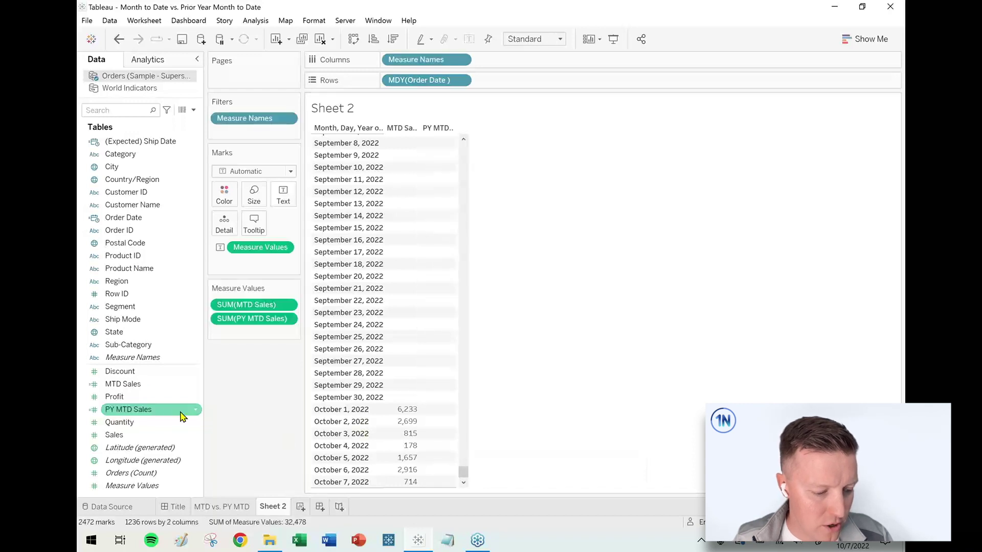
pyautogui.scroll(6, 458, 388)
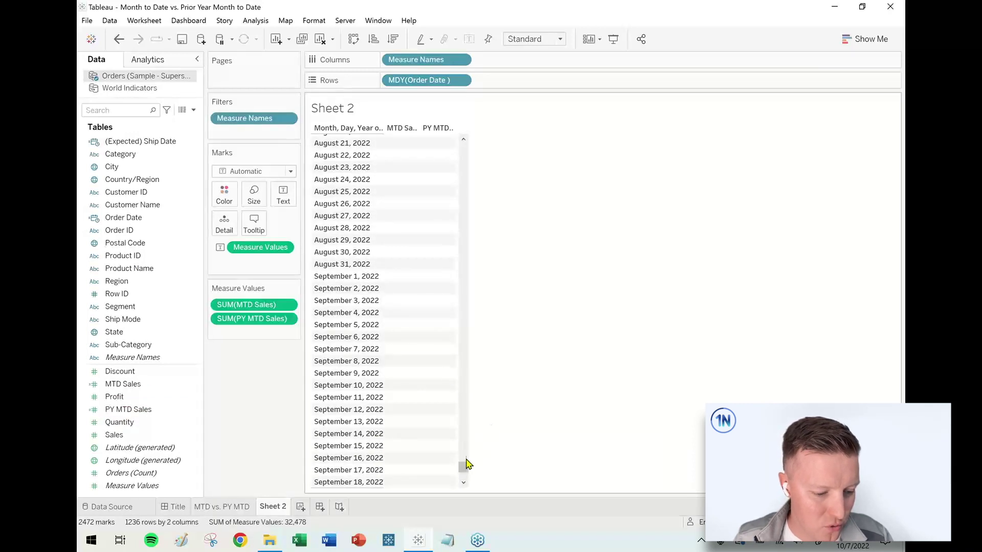
pyautogui.scroll(2, 464, 465)
pyautogui.moveTo(464, 466); pyautogui.dragTo(464, 390)
pyautogui.moveTo(450, 351); pyautogui.dragTo(448, 296)
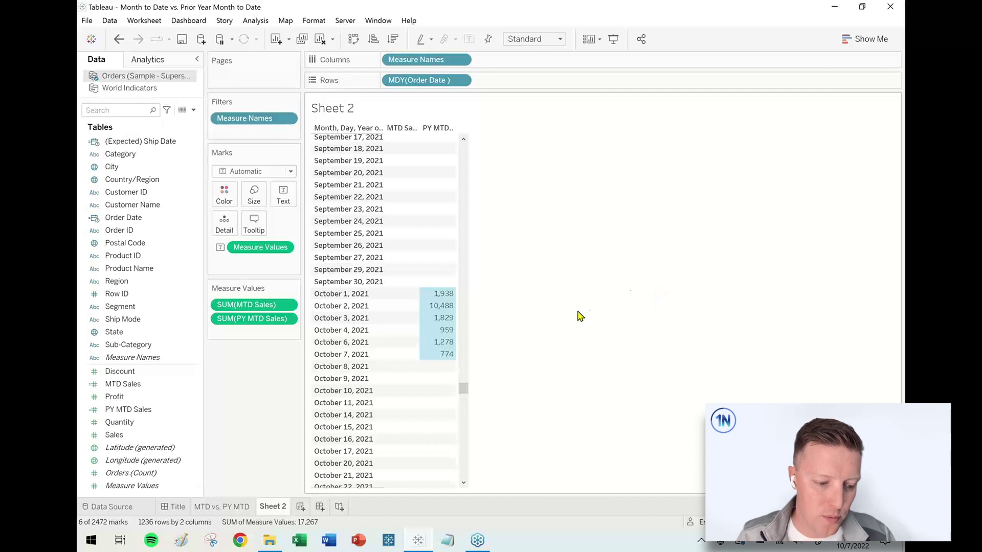
pyautogui.click(566, 326)
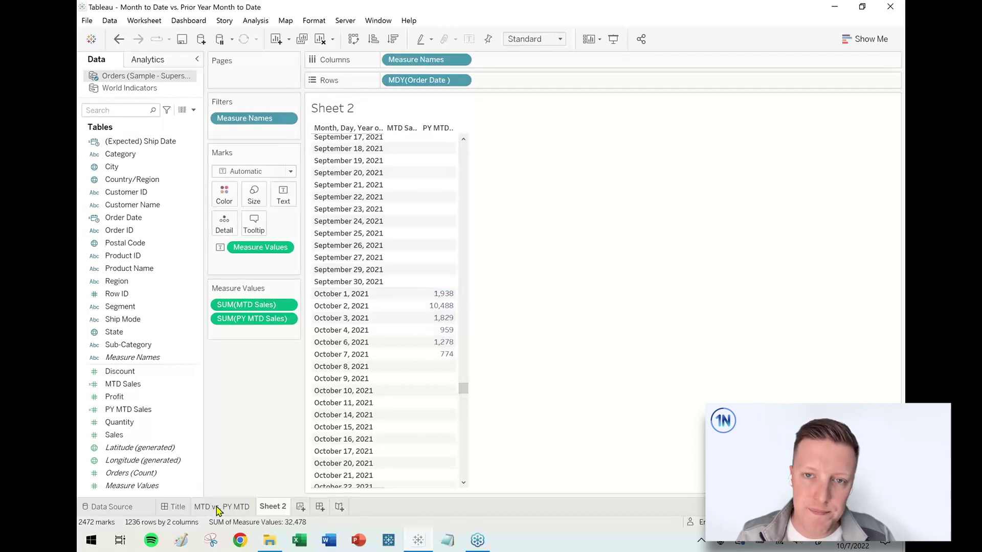
# Rename Sheet 2 to 'Data Validation' and return to the MTD vs. PY MTD sheet.
pyautogui.doubleClick(284, 508)
pyautogui.write('Data')
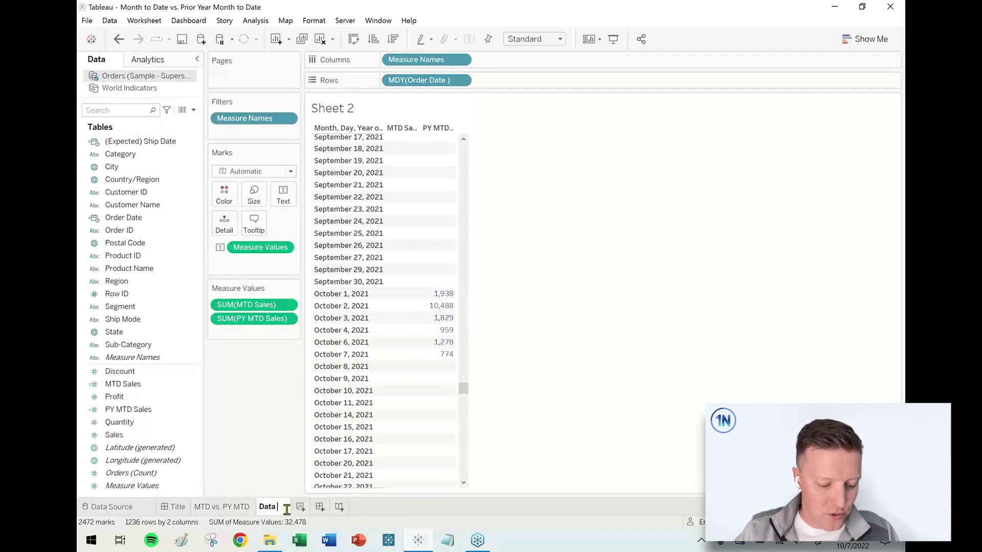
pyautogui.write(' Validation')
pyautogui.press('Return')
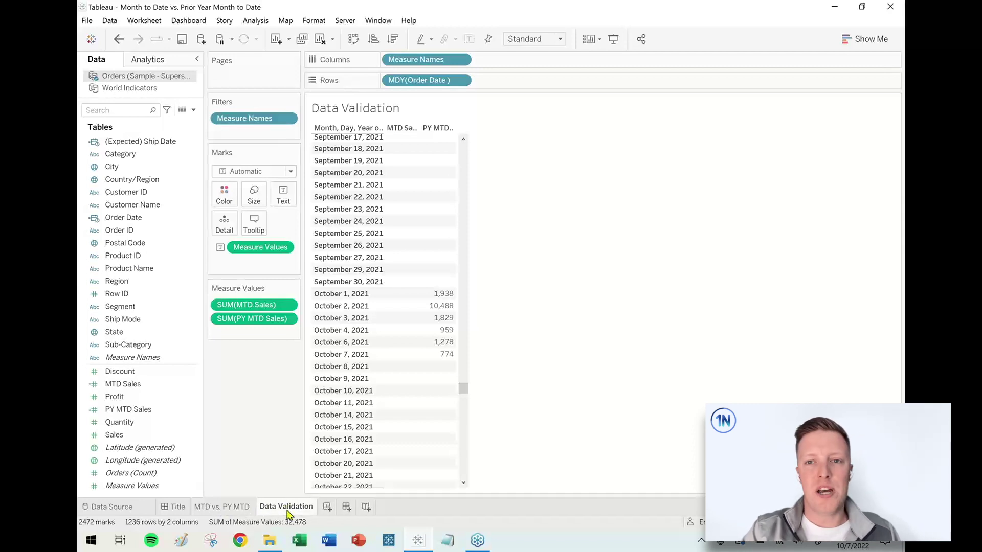
pyautogui.click(242, 510)
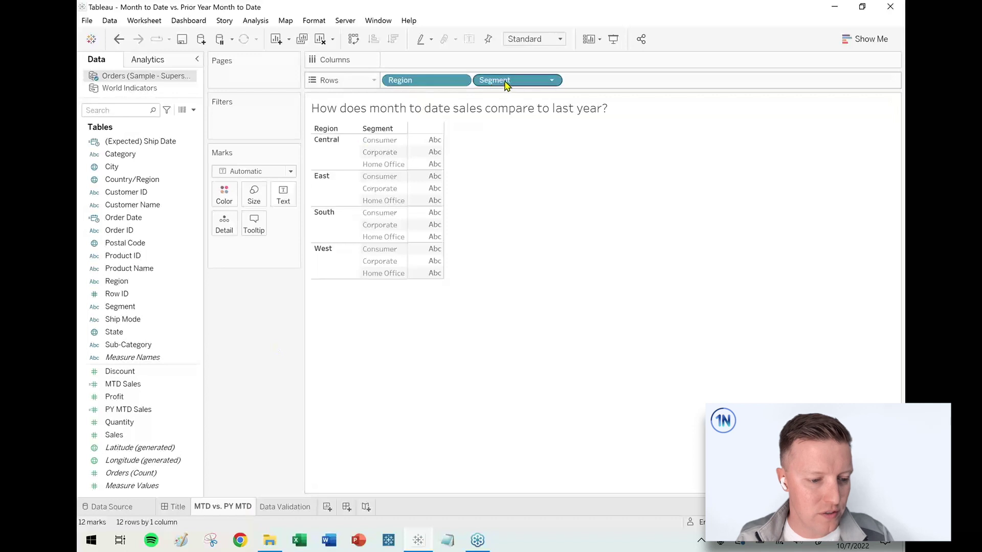
# Remove Segment from Rows, leaving Region, and begin a new calculated field.
pyautogui.moveTo(495, 81); pyautogui.dragTo(243, 371)
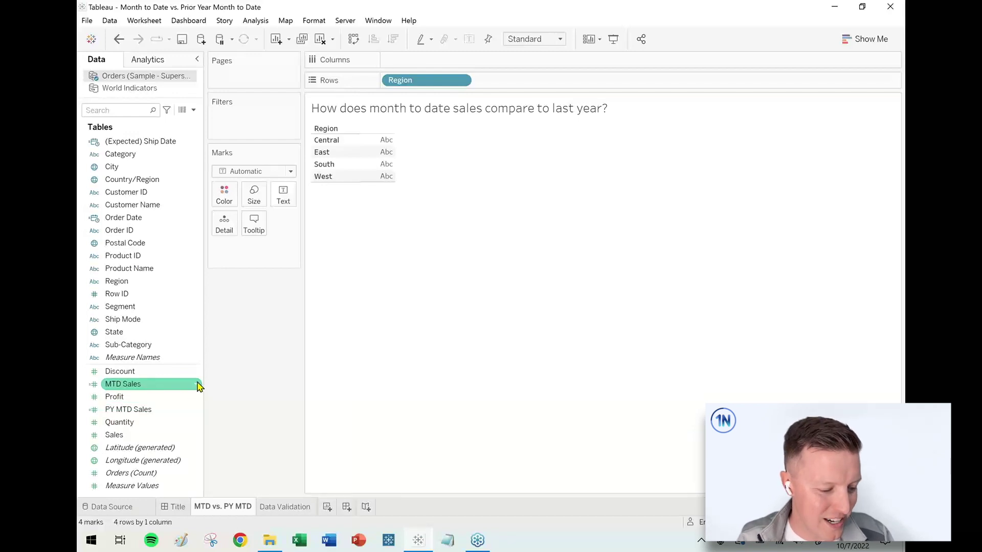
pyautogui.click(194, 111)
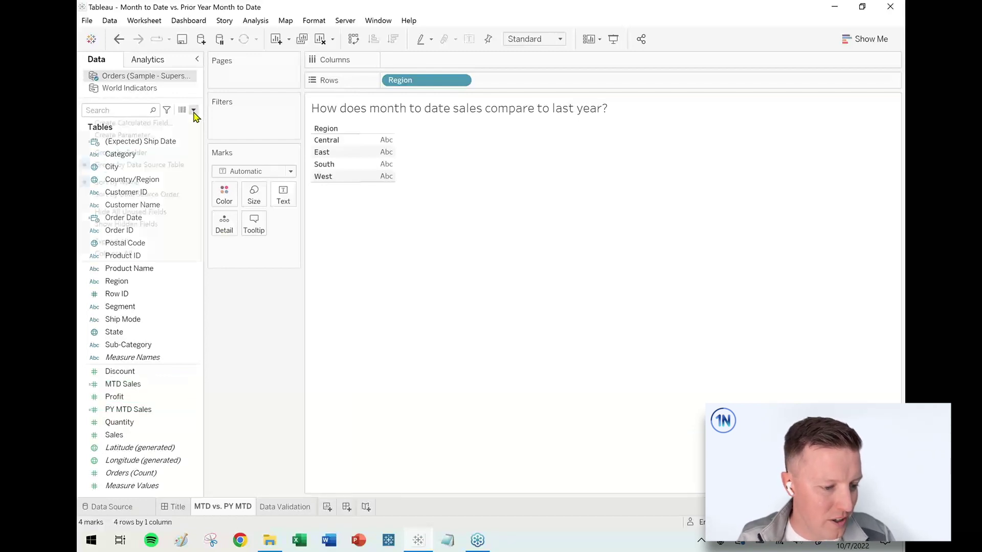
pyautogui.click(184, 123)
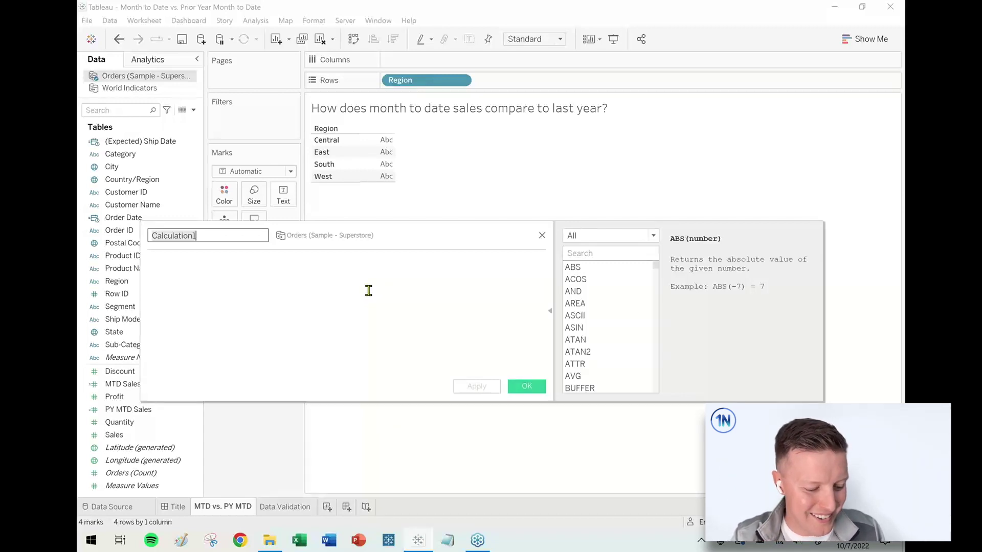
# Name the calculation YoY MTD Sales Diff. with formula SUM([MTD Sales]) - SUM([PY MTD Sales]).
pyautogui.write('YoY')
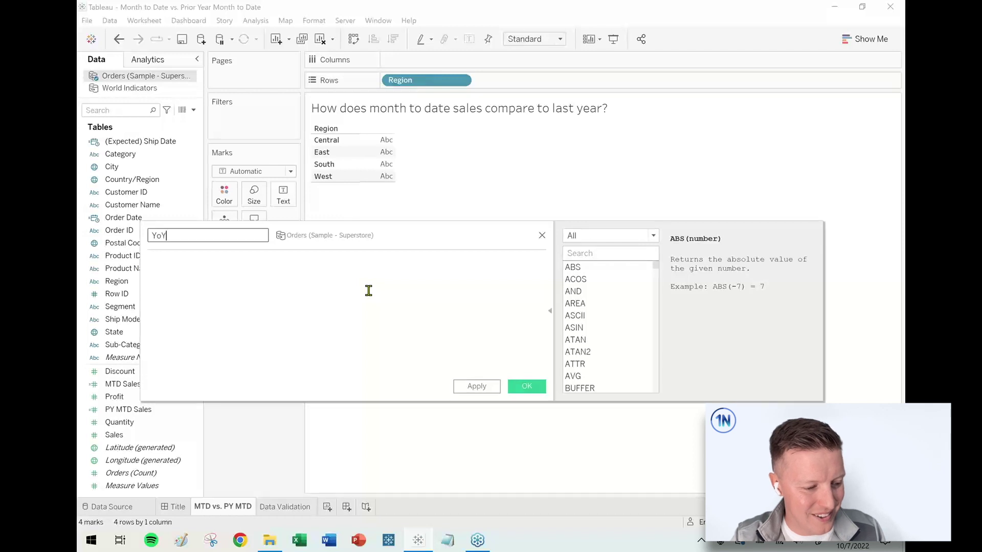
pyautogui.write(' MTD Sales Diff.')
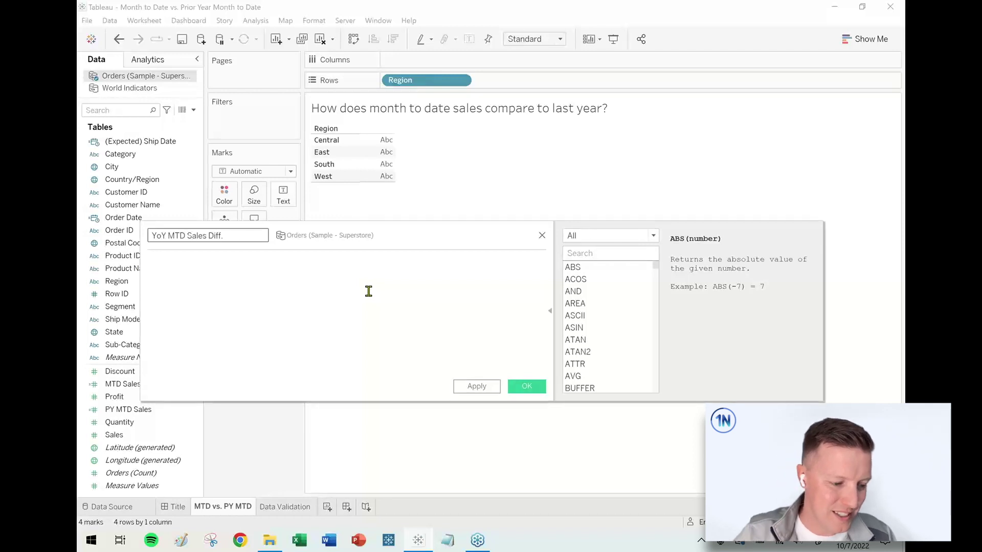
pyautogui.click(368, 291)
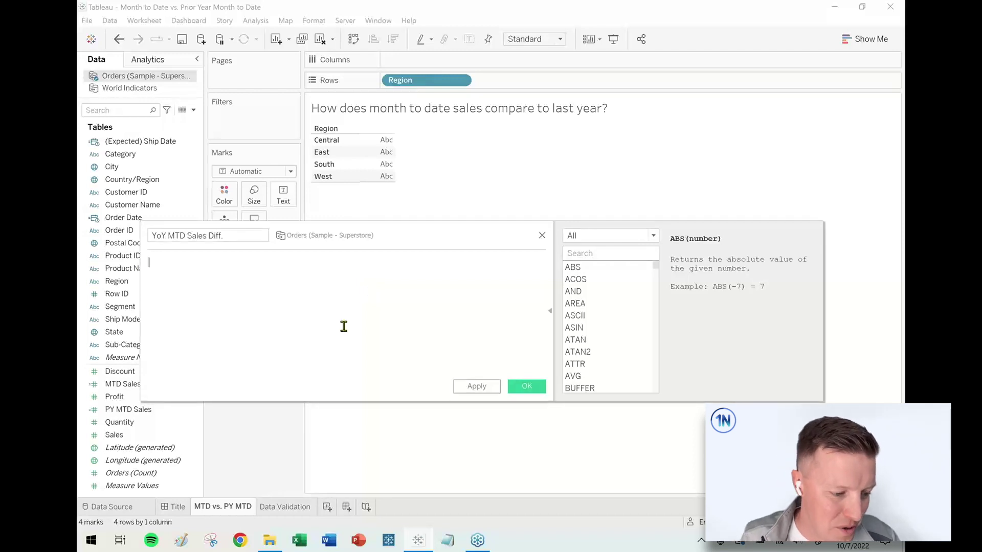
pyautogui.write('SUM(')
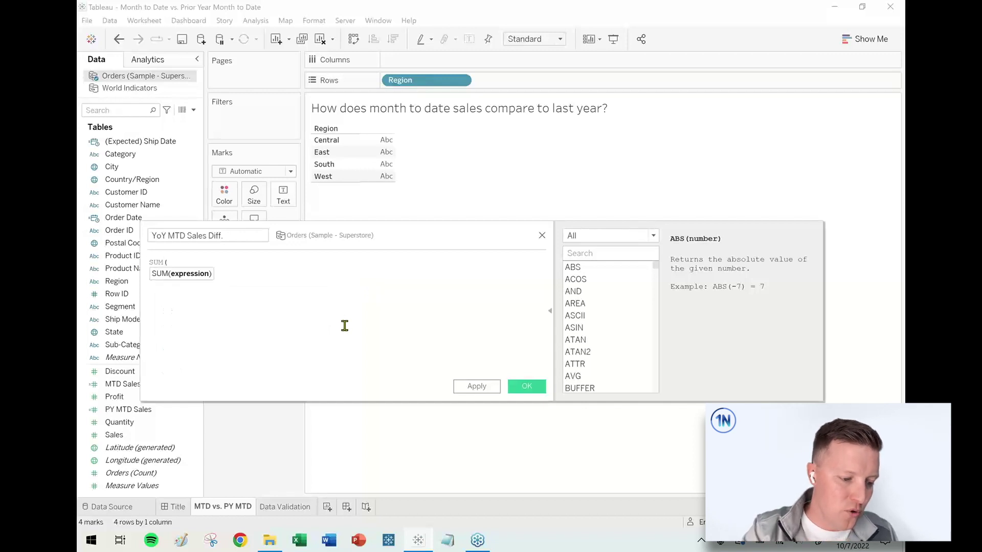
pyautogui.moveTo(335, 229); pyautogui.dragTo(408, 222)
pyautogui.moveTo(134, 384); pyautogui.dragTo(327, 316)
pyautogui.write(')')
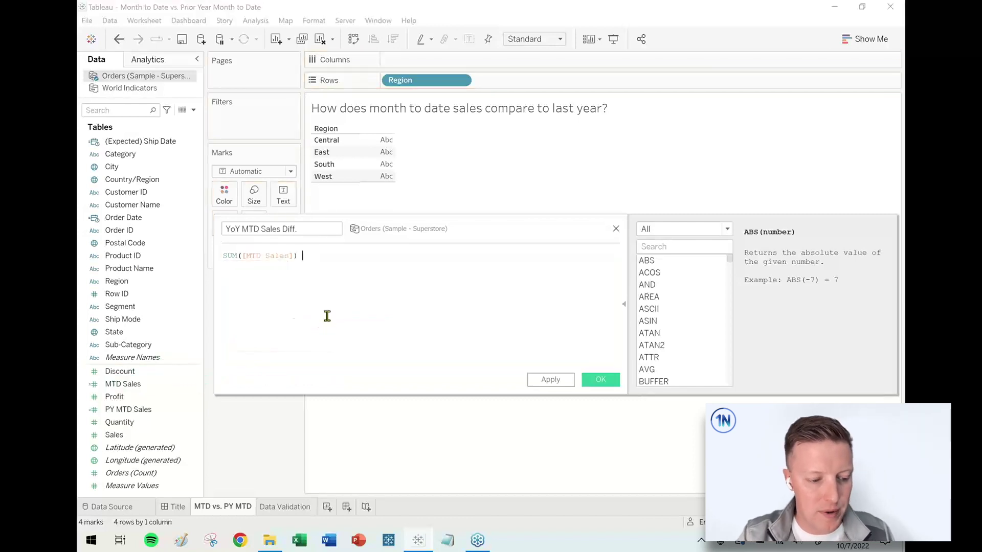
pyautogui.write(' - SUM(')
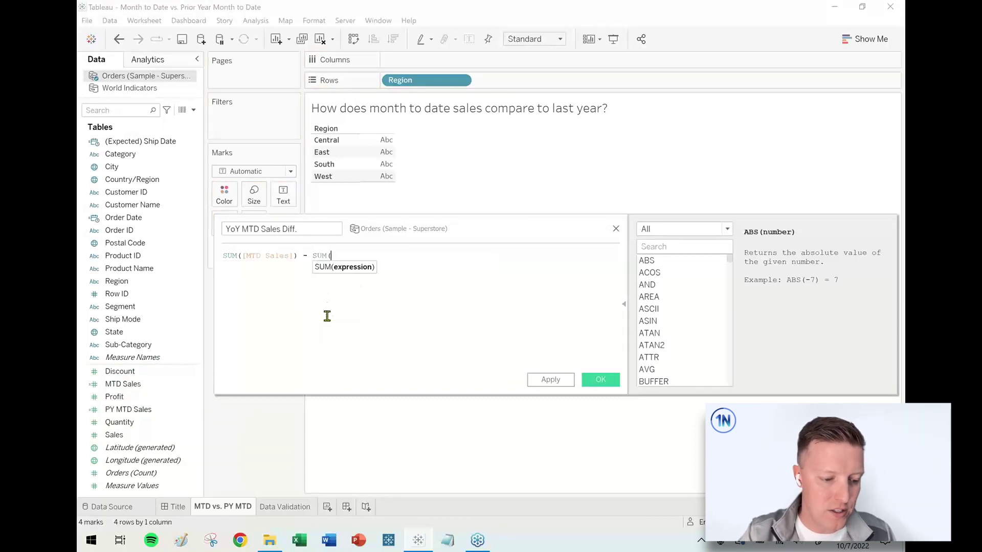
pyautogui.moveTo(138, 410); pyautogui.dragTo(438, 307)
pyautogui.write(')')
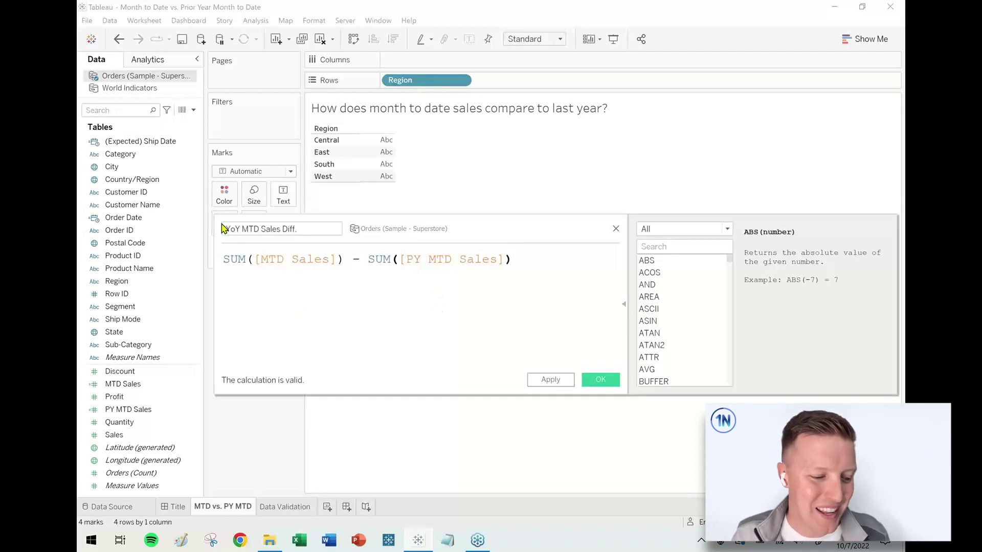
pyautogui.doubleClick(231, 260)
pyautogui.click(386, 309)
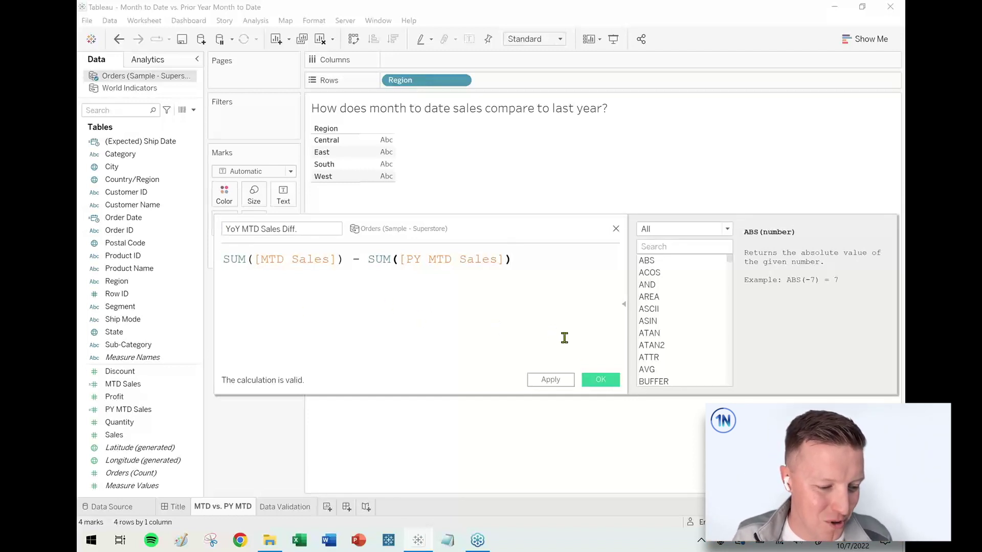
# Save the field and plot YoY MTD Sales Diff. as bars per Region, sorted descending.
pyautogui.click(601, 380)
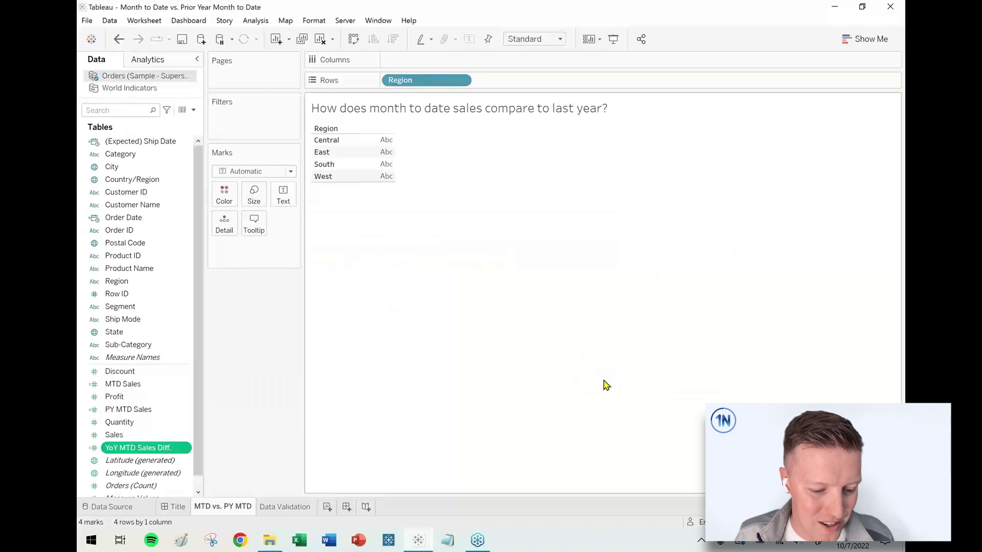
pyautogui.moveTo(146, 449); pyautogui.dragTo(499, 70)
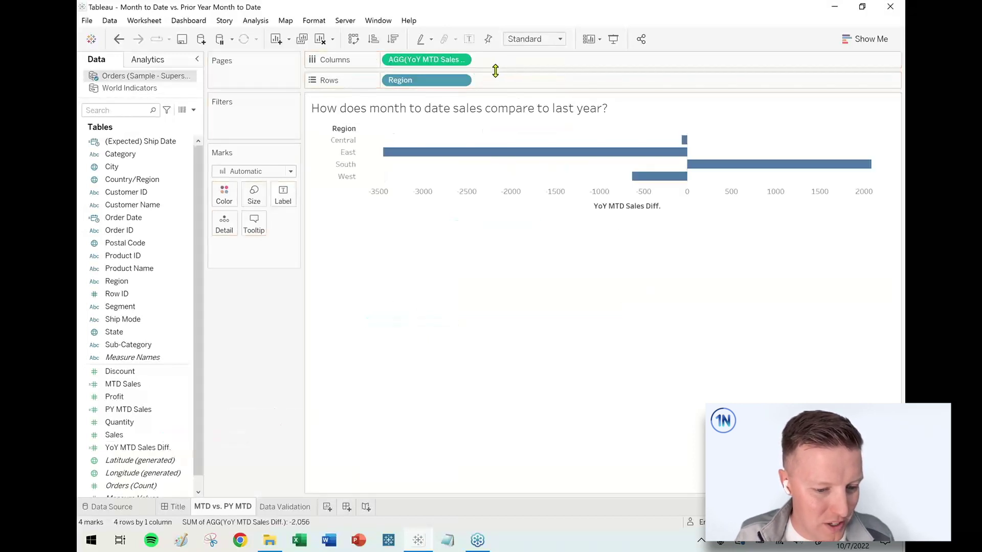
pyautogui.click(394, 40)
# Colour the bars by YoY MTD Sales Diff. and add MTD and PY MTD Sales tooltips.
pyautogui.moveTo(125, 448); pyautogui.dragTo(224, 195)
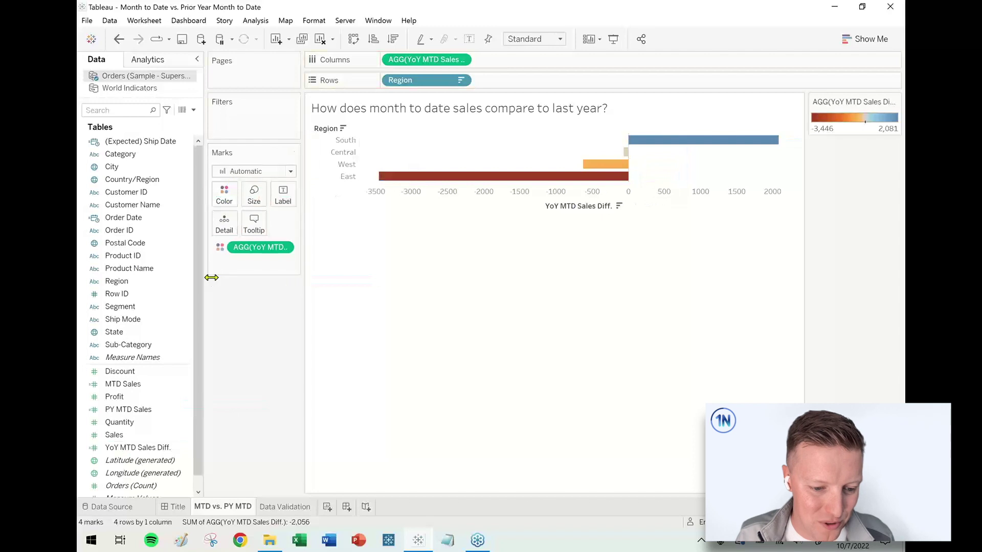
pyautogui.moveTo(125, 384); pyautogui.dragTo(256, 226)
pyautogui.moveTo(128, 409); pyautogui.dragTo(257, 228)
pyautogui.moveTo(649, 141)
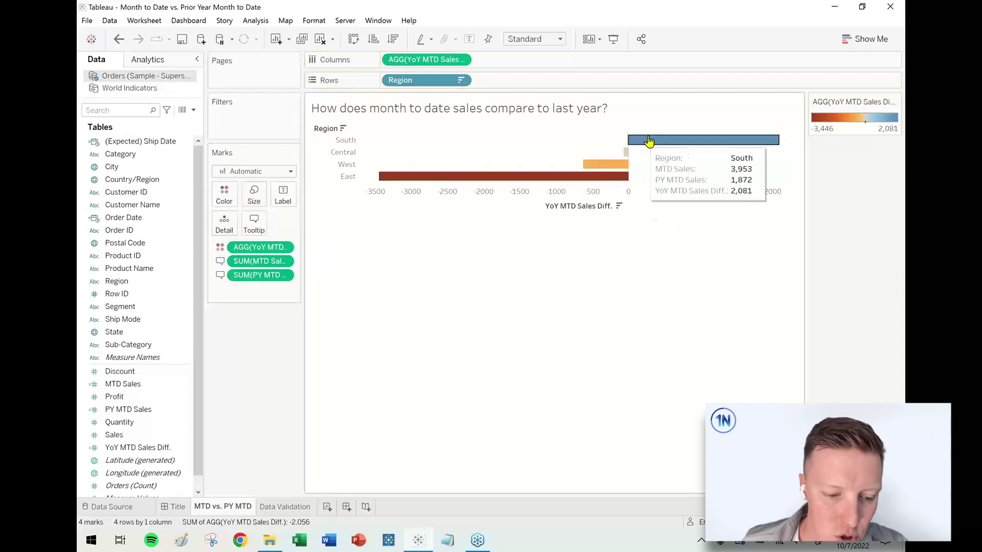